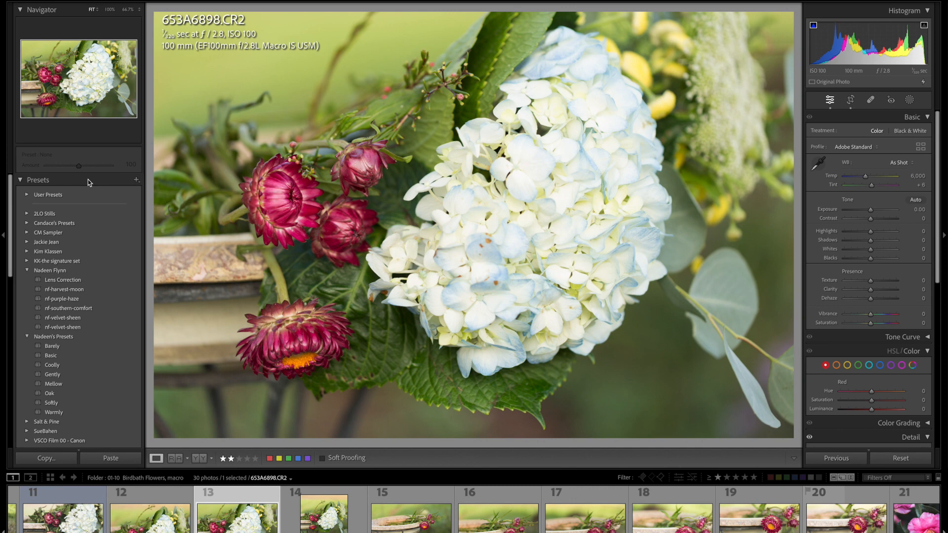
Step: Start importing presets and search this Mac for "presets"
{"action": "left_click", "coordinate": [21, 181]}
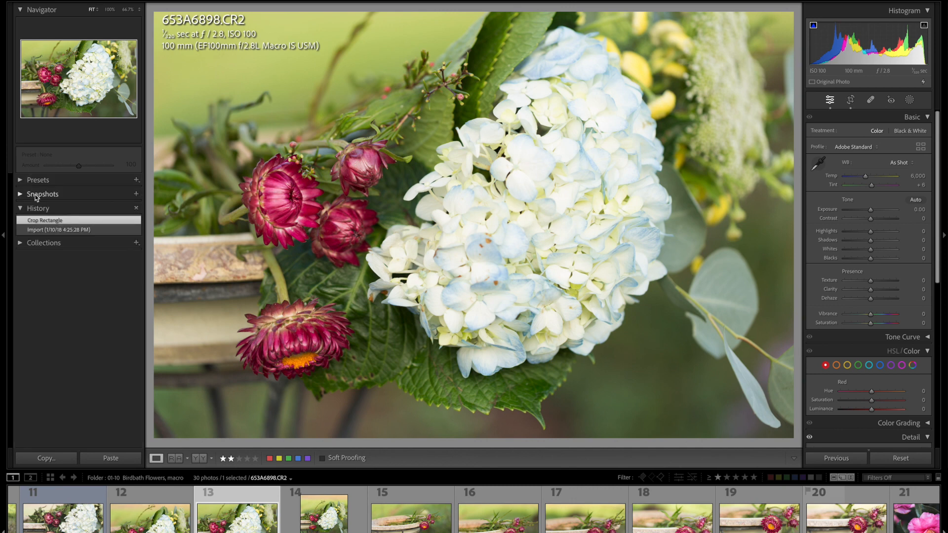
{"action": "left_click", "coordinate": [21, 181]}
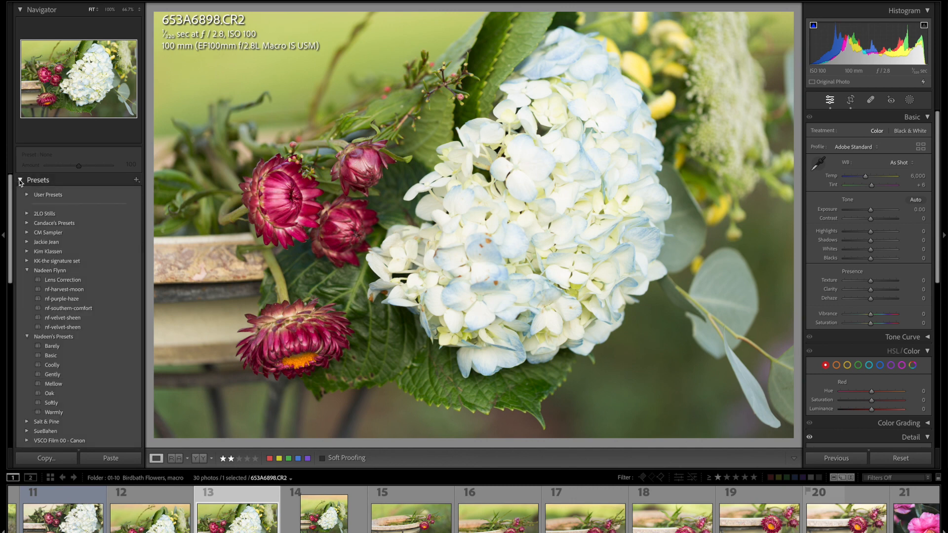
{"action": "left_click", "coordinate": [136, 181]}
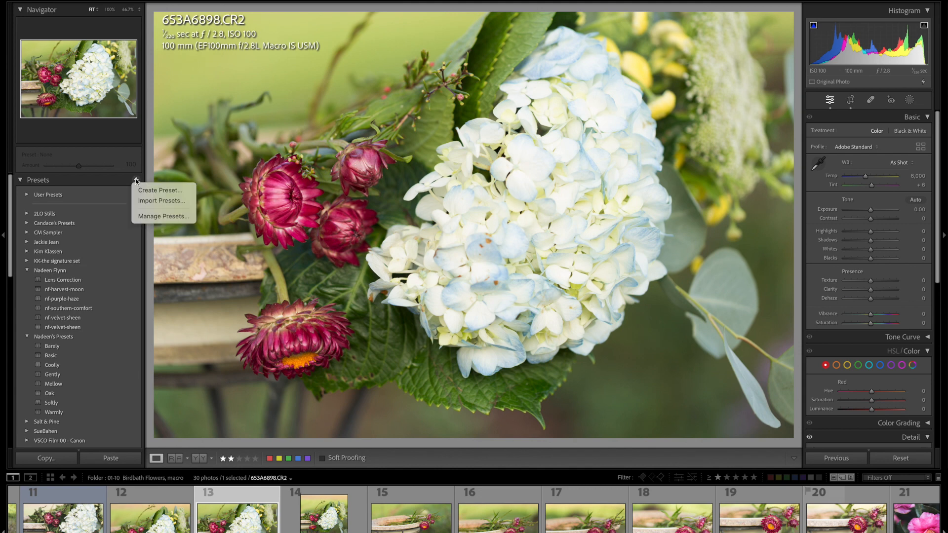
{"action": "left_click", "coordinate": [169, 203]}
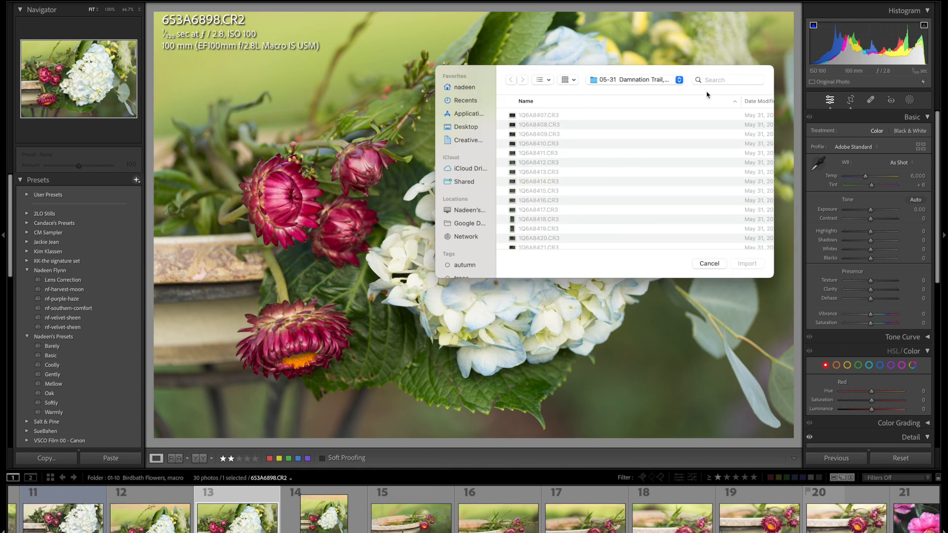
{"action": "left_click", "coordinate": [745, 79]}
{"action": "type", "text": "presets"}
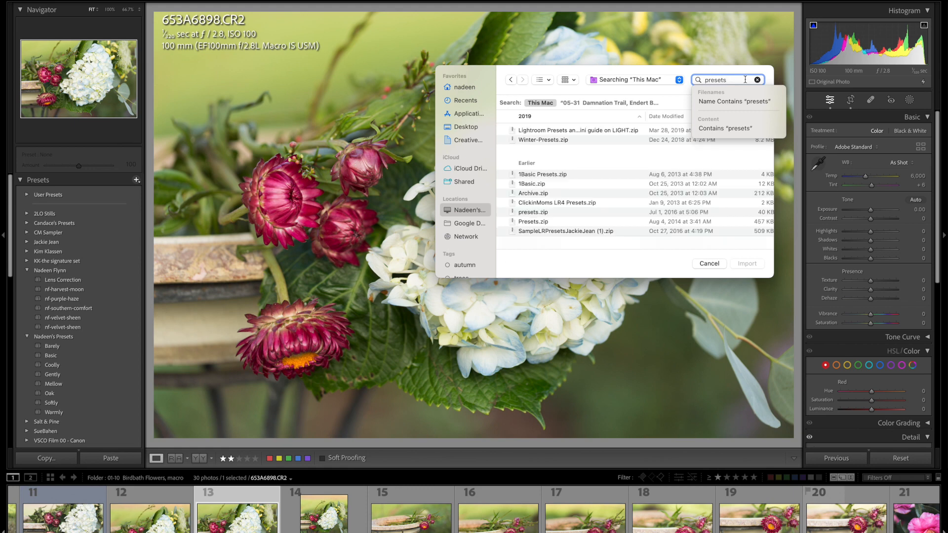
{"action": "key", "text": "Return"}
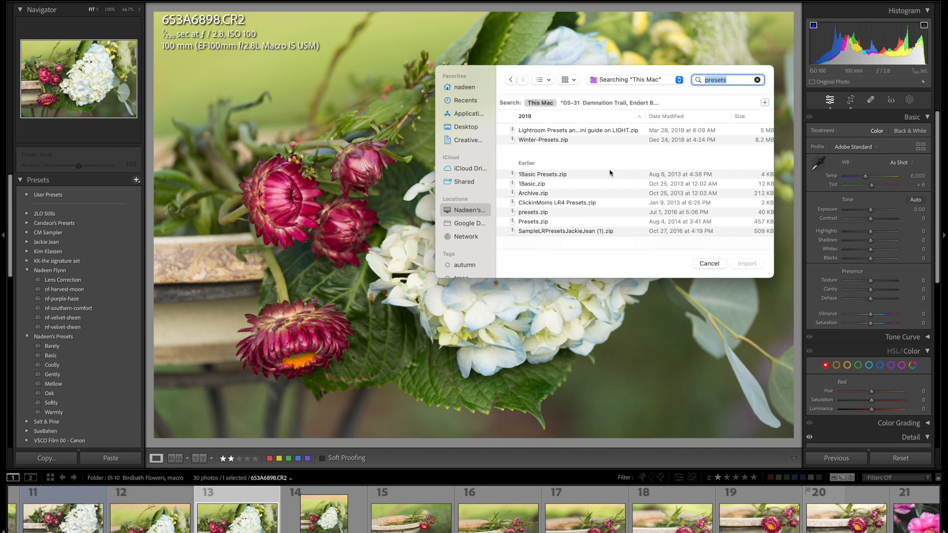
Step: Try to import Tranquil-Presets-2.zip, and collapse the preset group containing nf-southern-comfort
{"action": "scroll", "coordinate": [611, 173], "scroll_direction": "down", "scroll_amount": 3}
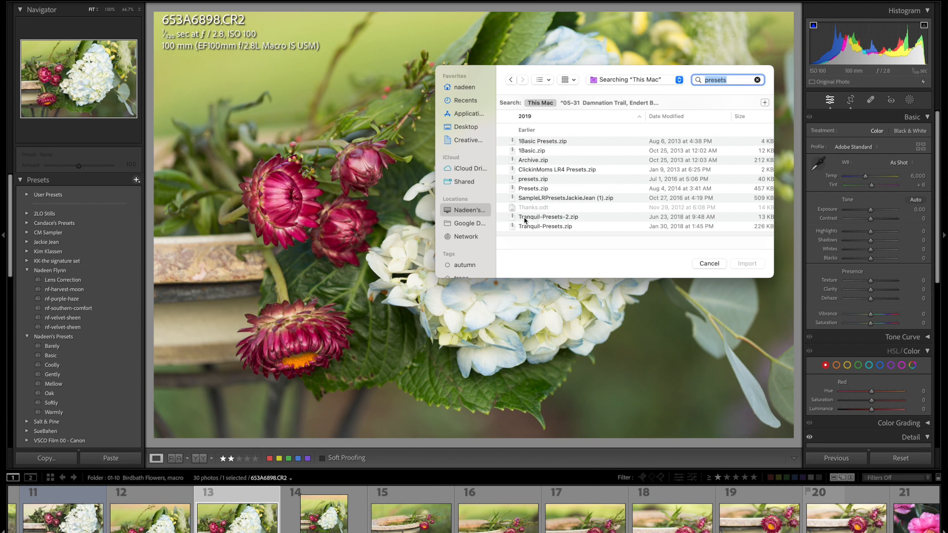
{"action": "left_click", "coordinate": [601, 219]}
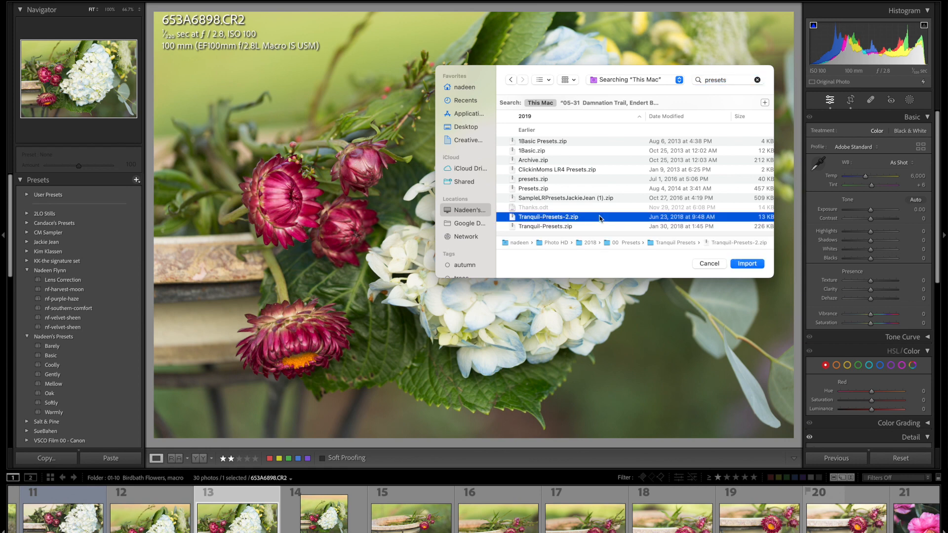
{"action": "left_click", "coordinate": [748, 264]}
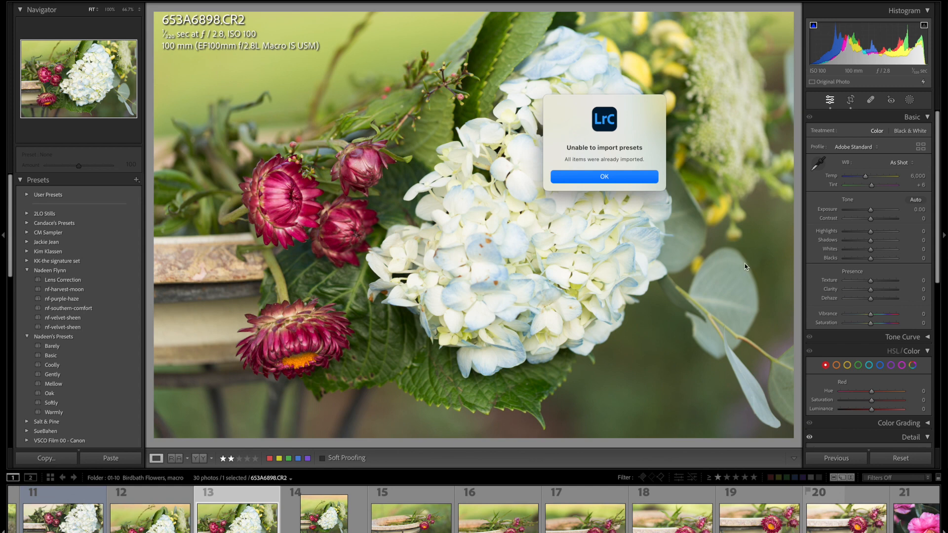
{"action": "left_click", "coordinate": [605, 177]}
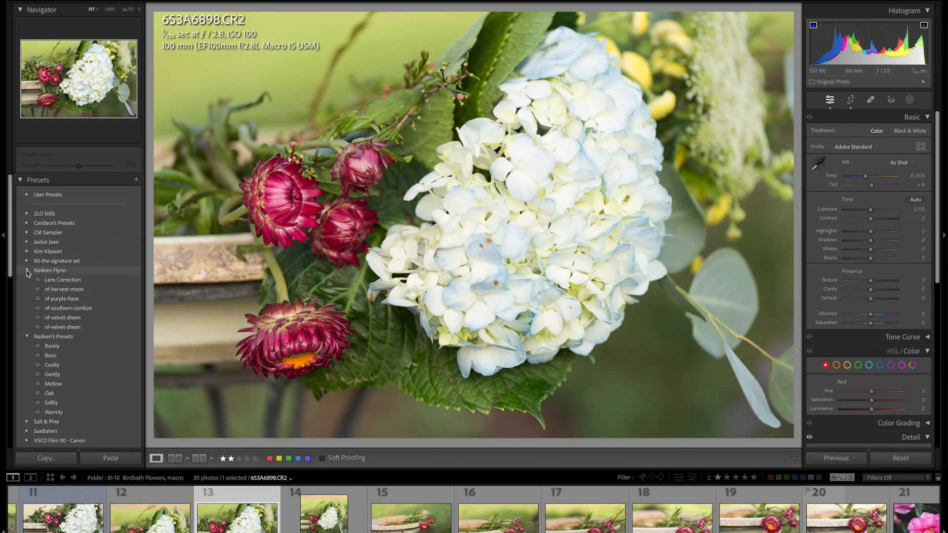
{"action": "left_click", "coordinate": [26, 271]}
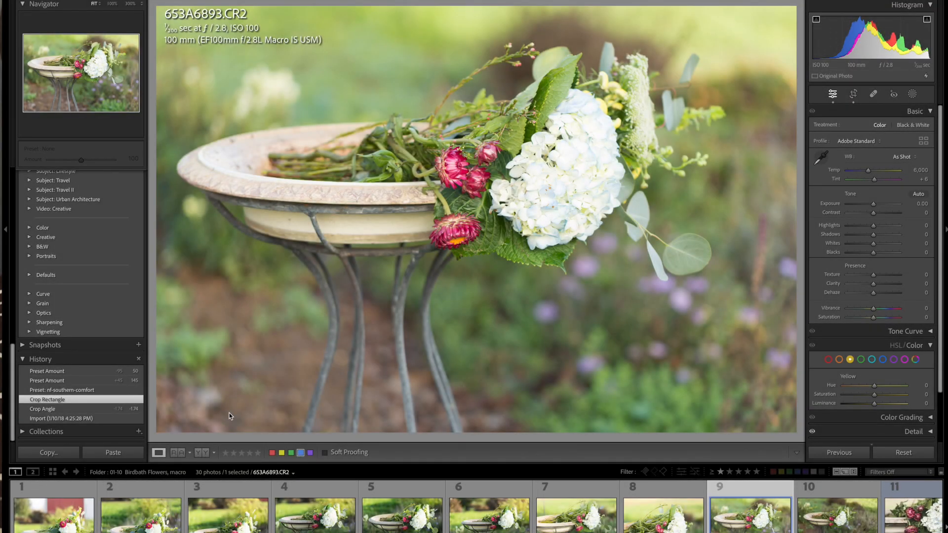
Step: Apply the nf-southern-comfort preset to photo 653A6893.CR2
{"action": "scroll", "coordinate": [95, 265], "scroll_direction": "up", "scroll_amount": 5}
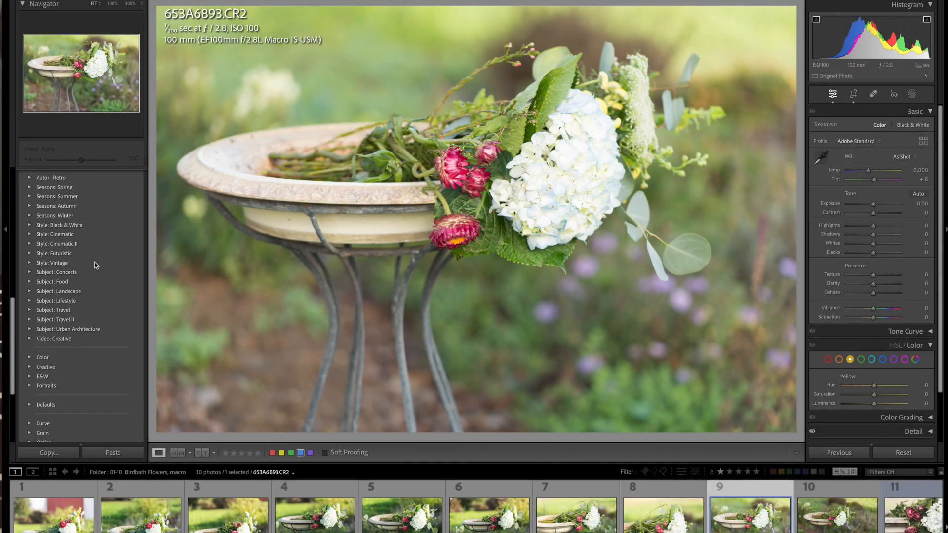
{"action": "scroll", "coordinate": [96, 294], "scroll_direction": "up", "scroll_amount": 6}
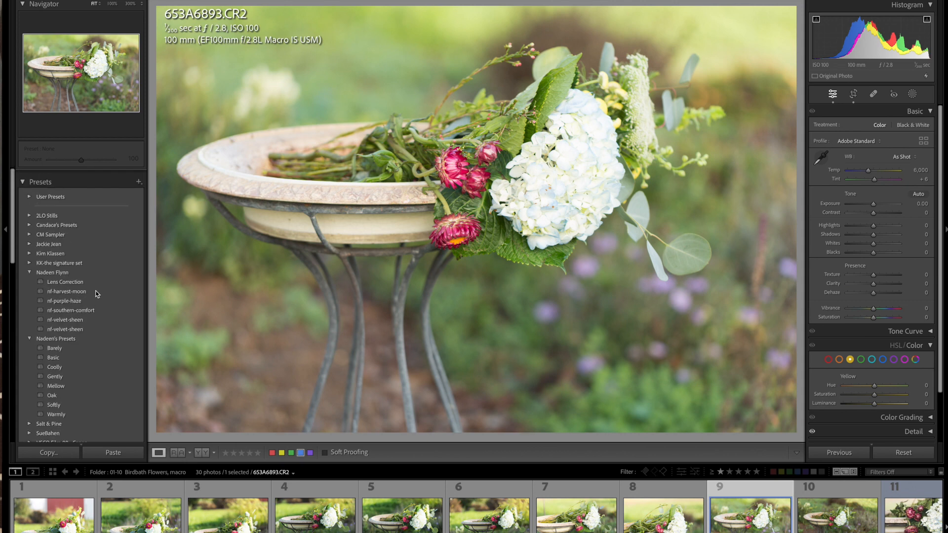
{"action": "left_click", "coordinate": [92, 302]}
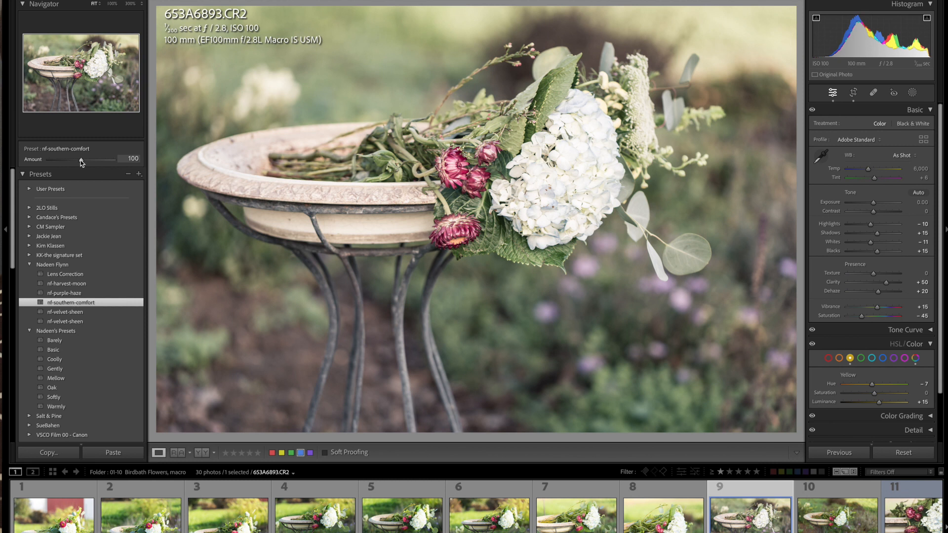
Step: Vary the strength of the nf-southern-comfort preset, trying amounts of 50 and 184 before reducing it again
{"action": "left_click_drag", "start_coordinate": [81, 161], "coordinate": [65, 162]}
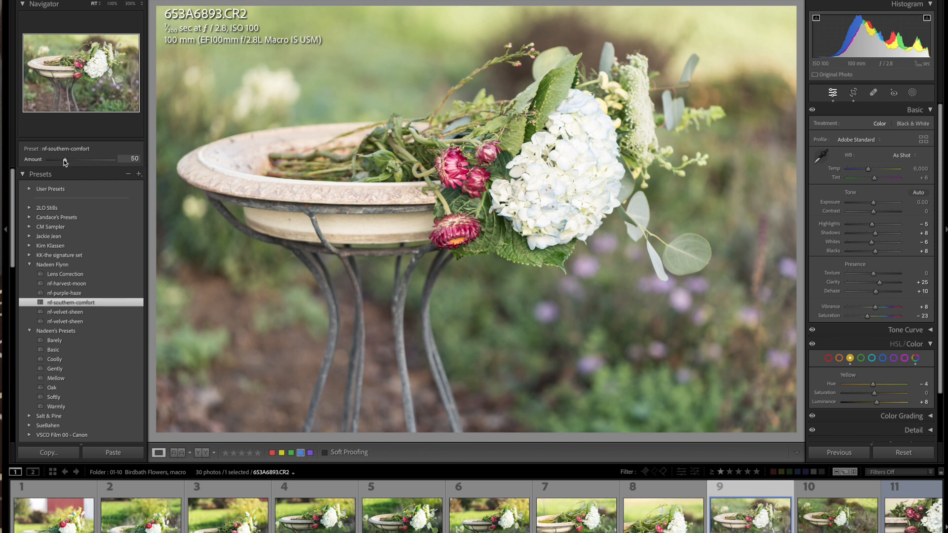
{"action": "left_click_drag", "start_coordinate": [64, 161], "coordinate": [106, 160]}
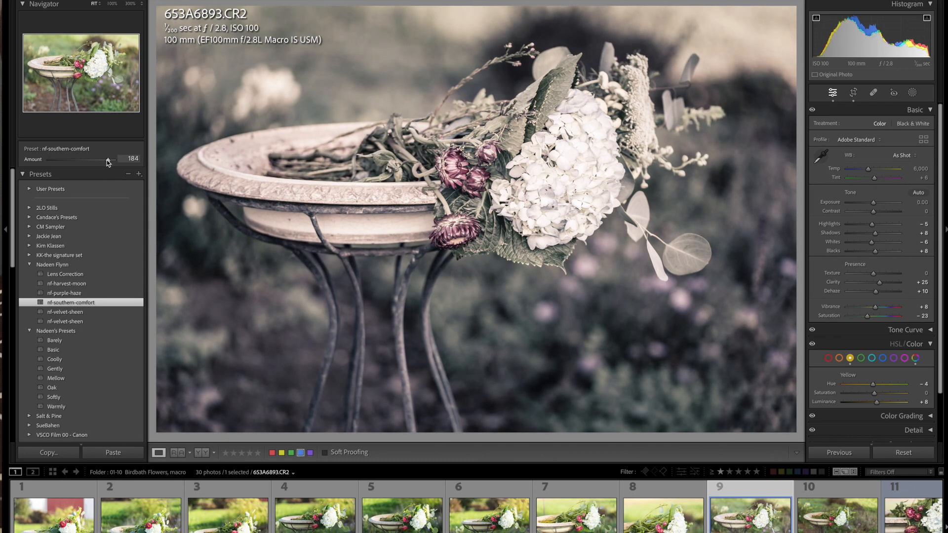
{"action": "left_click_drag", "start_coordinate": [106, 160], "coordinate": [81, 162]}
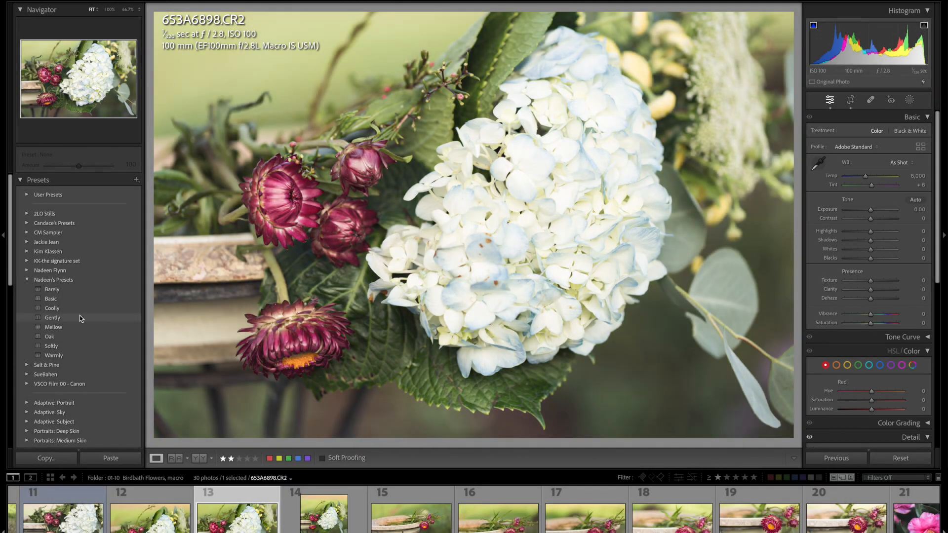
Step: Apply the Gently preset to photo 653A6898.CR2 and review the tone curve it uses
{"action": "left_click", "coordinate": [58, 319]}
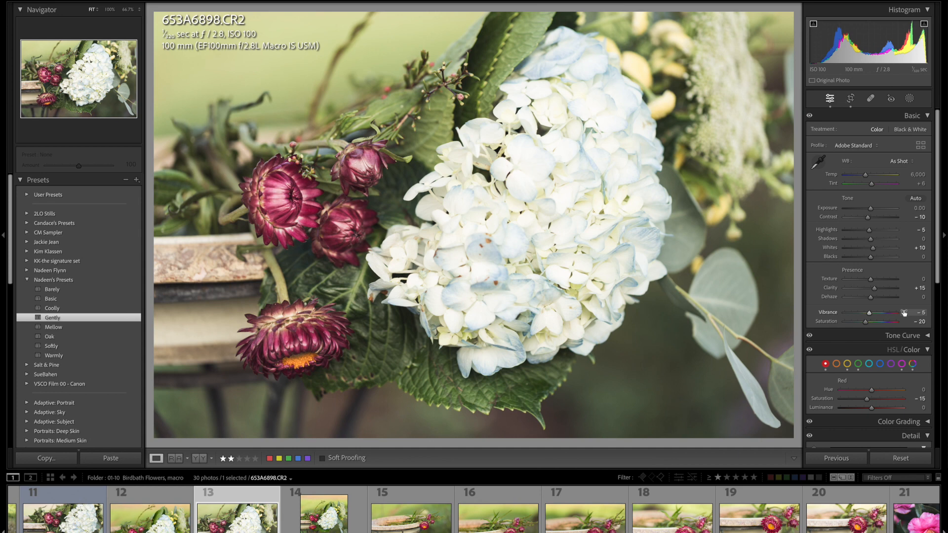
{"action": "scroll", "coordinate": [905, 313], "scroll_direction": "down", "scroll_amount": 2}
{"action": "left_click", "coordinate": [928, 306]}
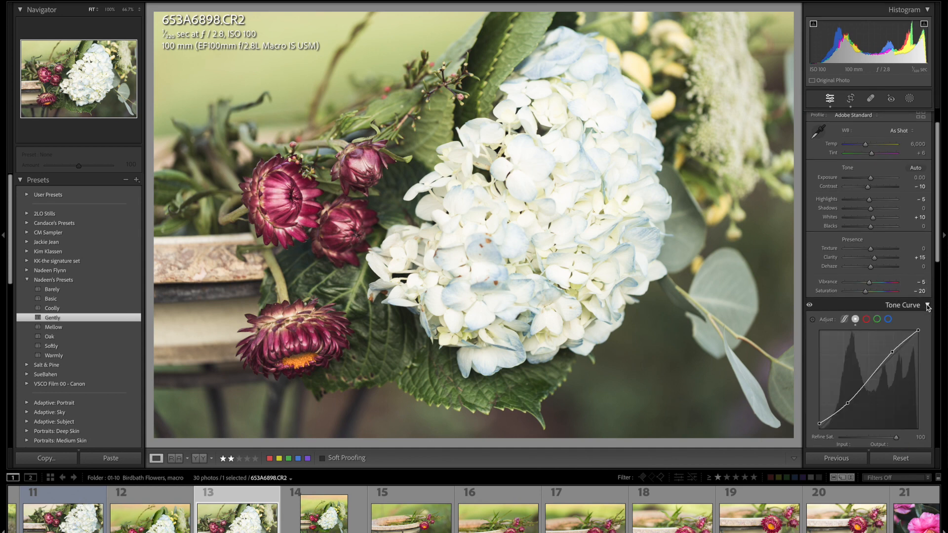
{"action": "scroll", "coordinate": [911, 306], "scroll_direction": "down", "scroll_amount": 5}
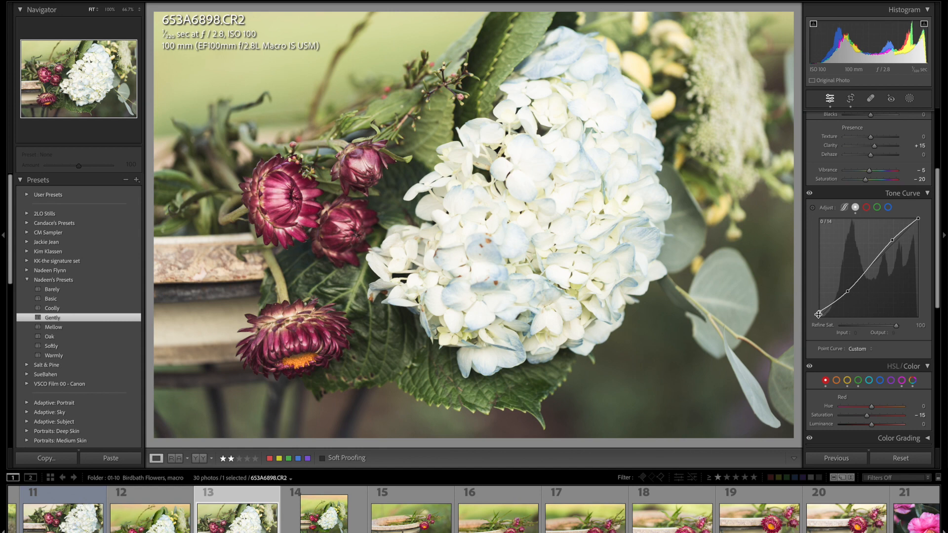
{"action": "left_click", "coordinate": [930, 194]}
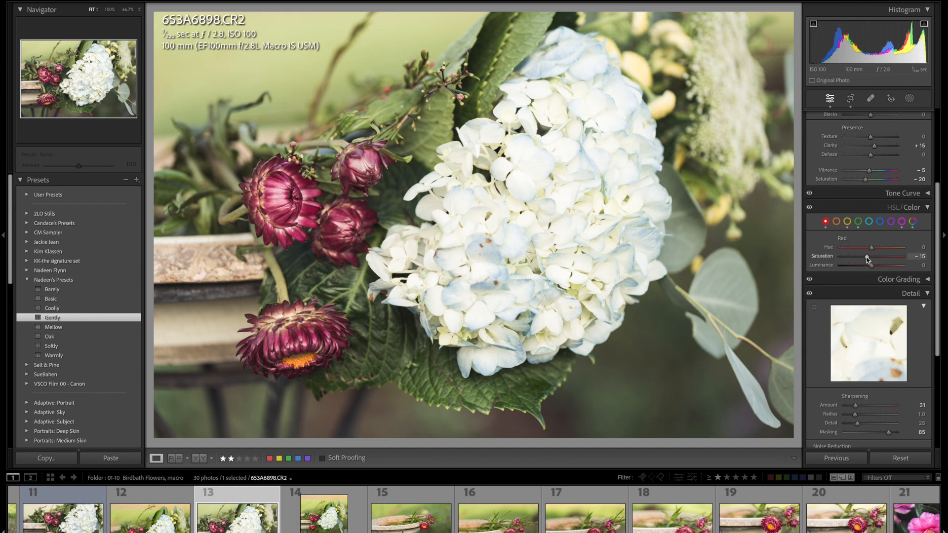
Step: Examine the Gently preset's yellow, green and magenta HSL adjustments and its color grading wheels
{"action": "left_click", "coordinate": [847, 221]}
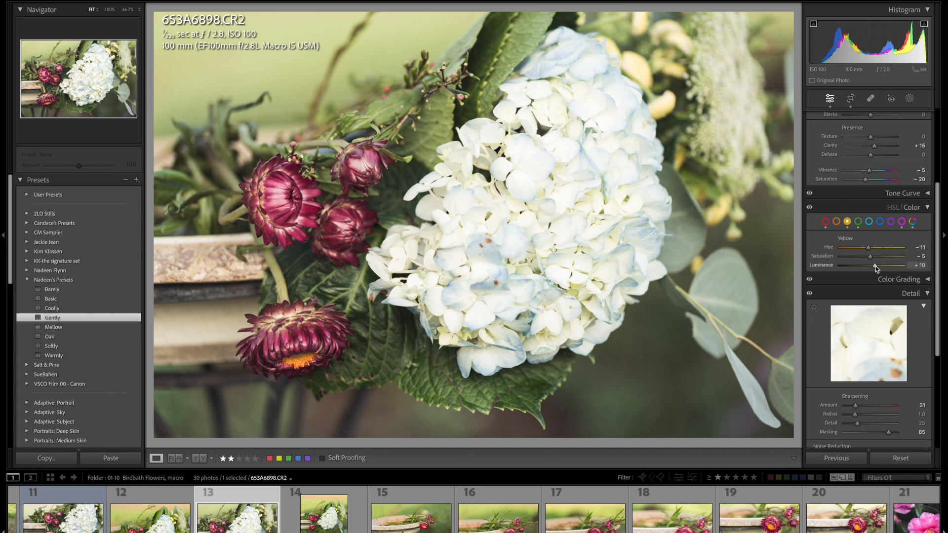
{"action": "left_click", "coordinate": [859, 222]}
{"action": "left_click", "coordinate": [902, 222]}
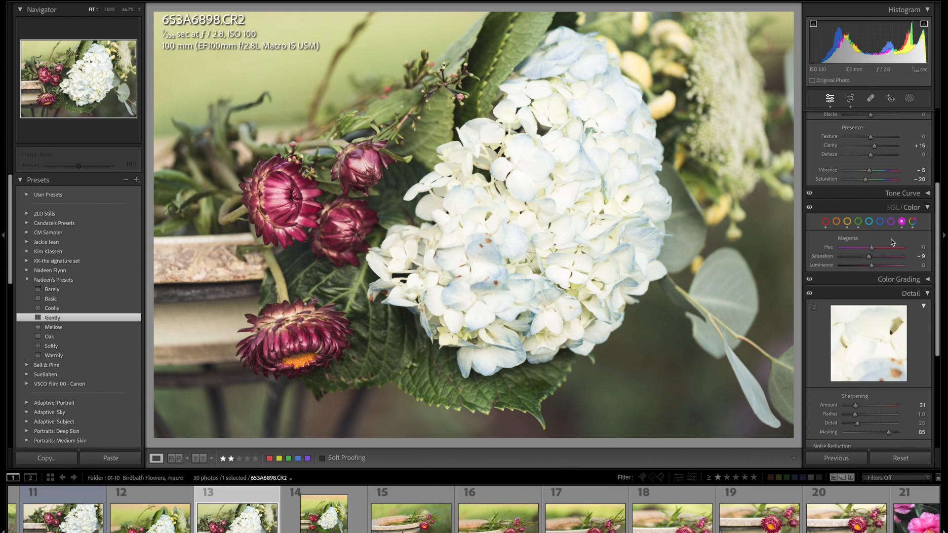
{"action": "left_click", "coordinate": [928, 208]}
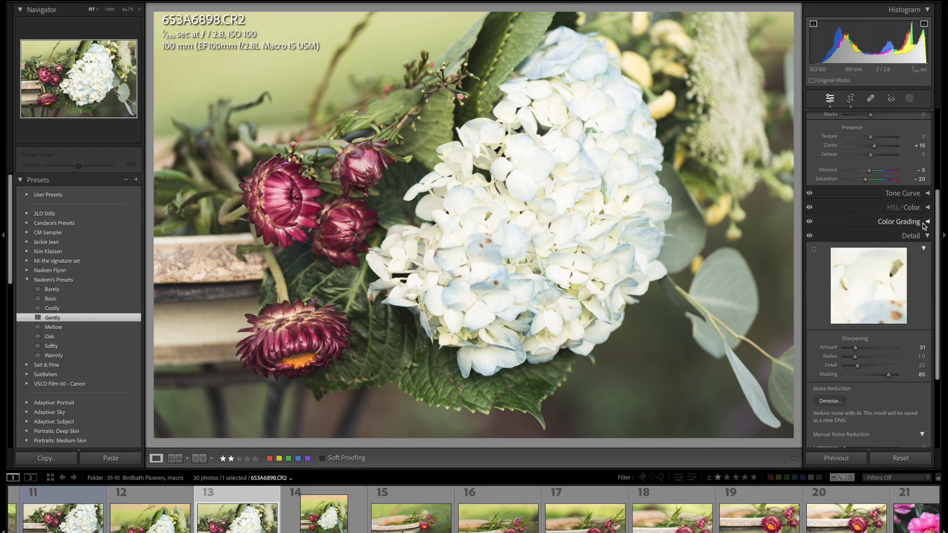
{"action": "left_click", "coordinate": [927, 222]}
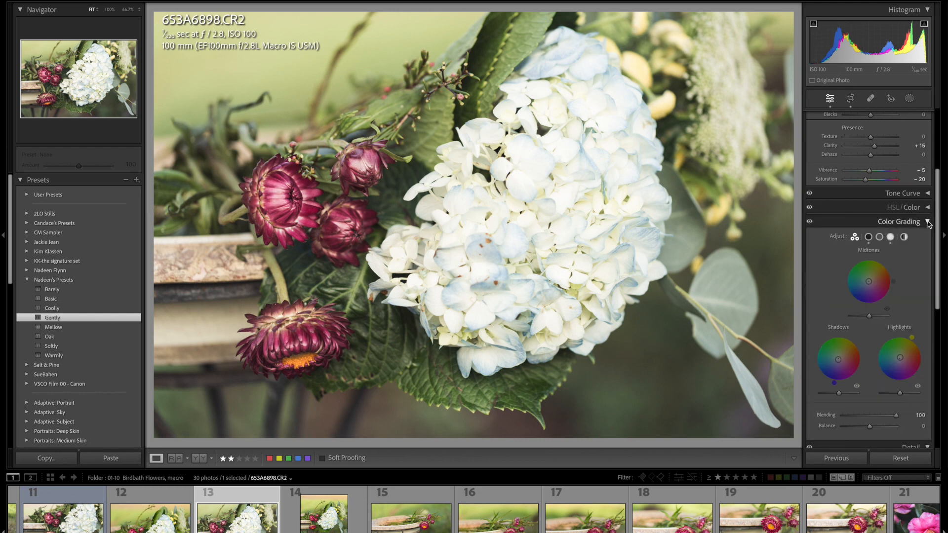
{"action": "left_click", "coordinate": [928, 223]}
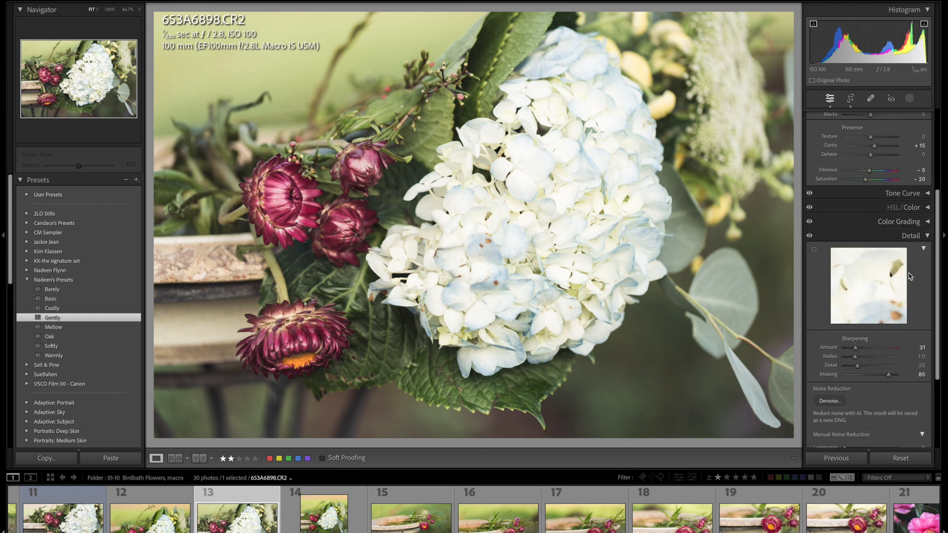
Step: Set the sharpening Masking to 50 using the black-and-white mask preview, and raise the sharpening Amount to 45
{"action": "scroll", "coordinate": [909, 273], "scroll_direction": "down", "scroll_amount": 3}
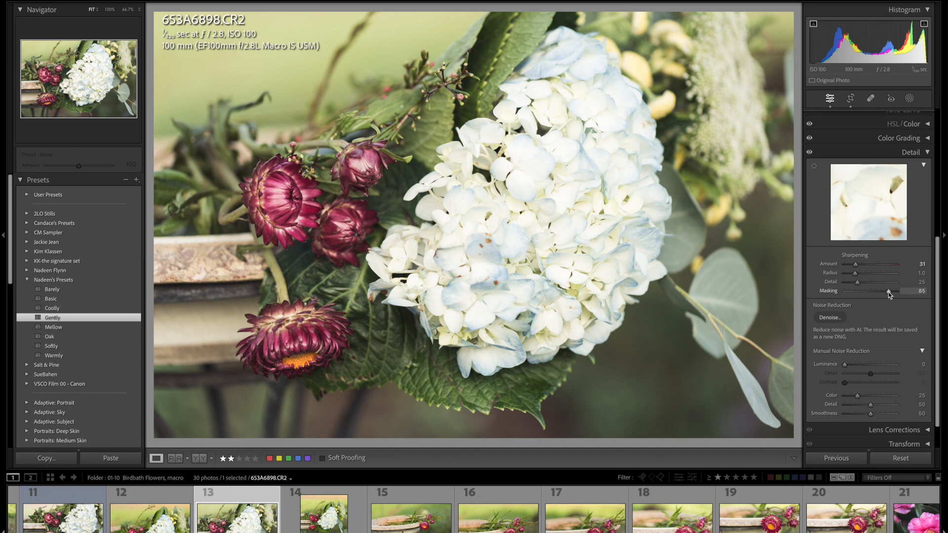
{"action": "key", "text": "alt"}
{"action": "left_click", "coordinate": [888, 292], "text": "alt"}
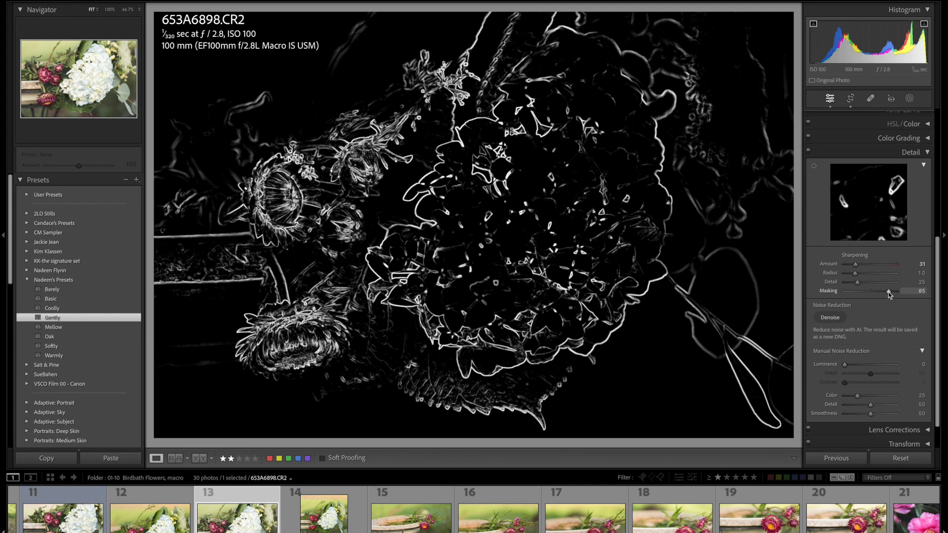
{"action": "left_click_drag", "start_coordinate": [889, 291], "coordinate": [872, 293]}
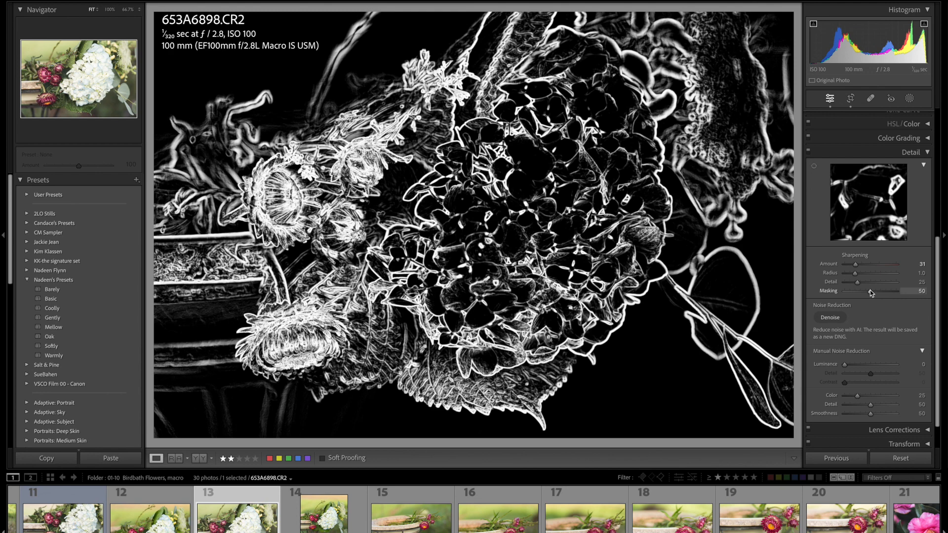
{"action": "left_click_drag", "start_coordinate": [872, 293], "coordinate": [872, 293]}
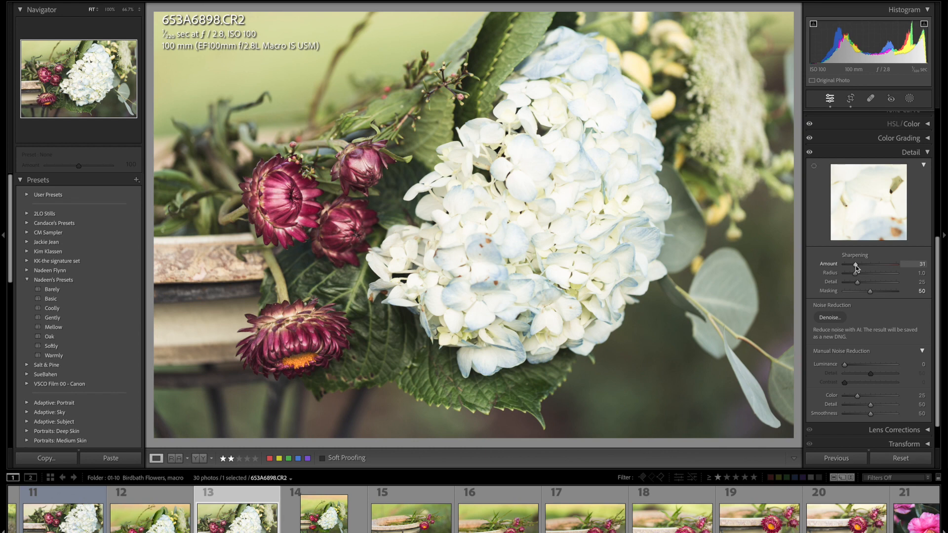
{"action": "left_click_drag", "start_coordinate": [855, 266], "coordinate": [858, 267]}
Step: Magnify the photo to 300% and inspect the petals, leaves and dark background beside the hydrangea
{"action": "scroll", "coordinate": [871, 330], "scroll_direction": "down", "scroll_amount": 3}
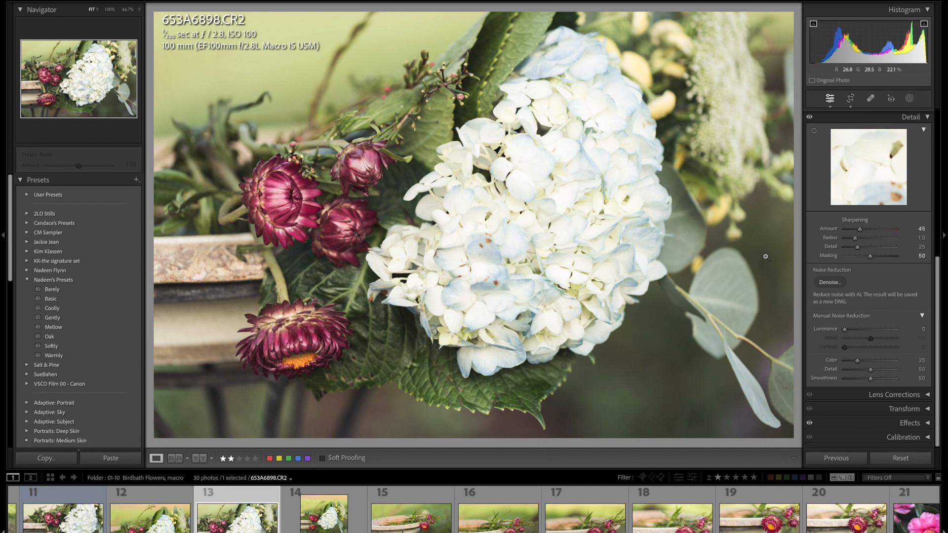
{"action": "left_click", "coordinate": [717, 243]}
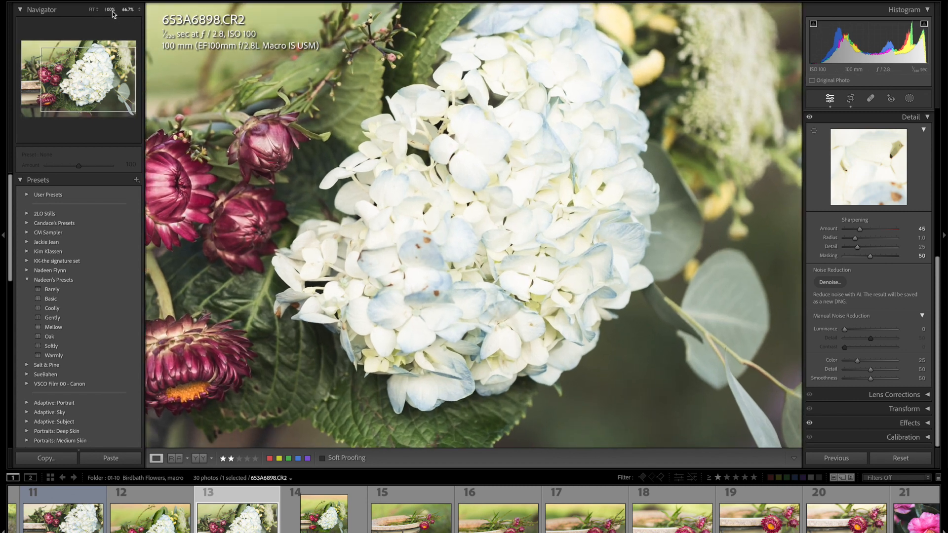
{"action": "left_click", "coordinate": [140, 11]}
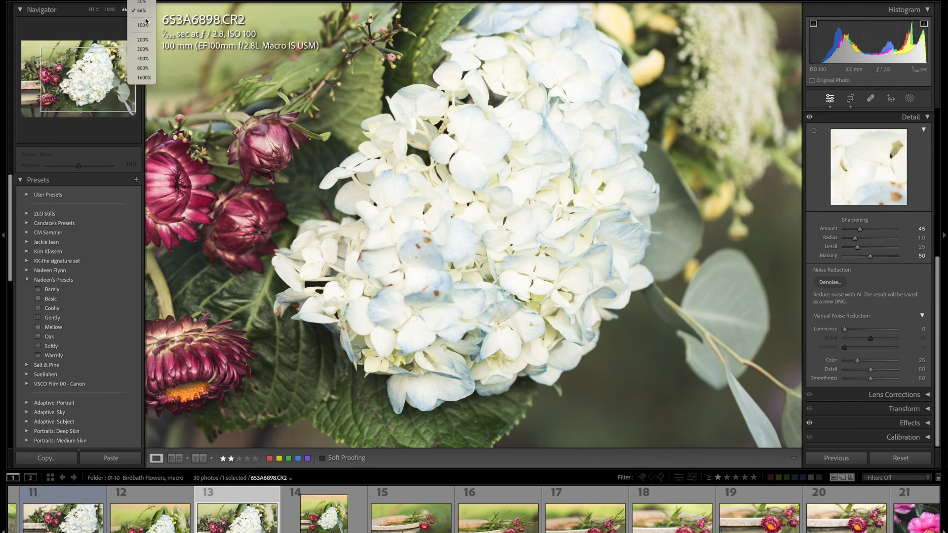
{"action": "left_click", "coordinate": [143, 49]}
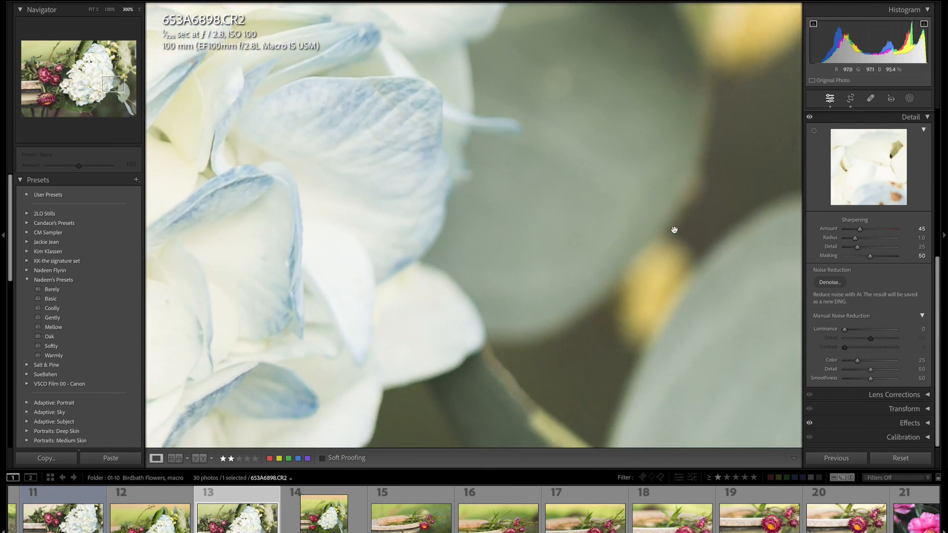
{"action": "scroll", "coordinate": [674, 230], "scroll_direction": "down", "scroll_amount": 6}
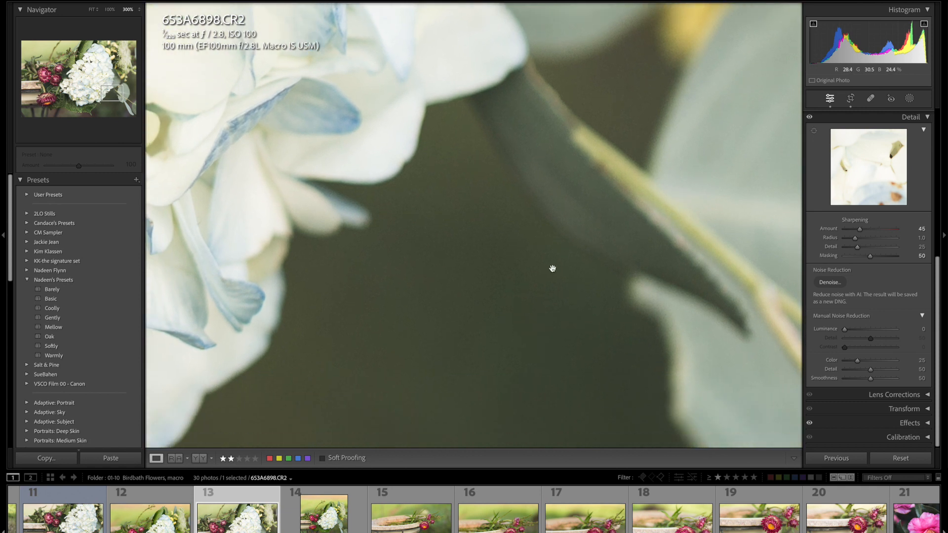
Step: Set the manual Luminance noise reduction to 15 and return the photo to the full fit view
{"action": "scroll", "coordinate": [552, 268], "scroll_direction": "left", "scroll_amount": 3}
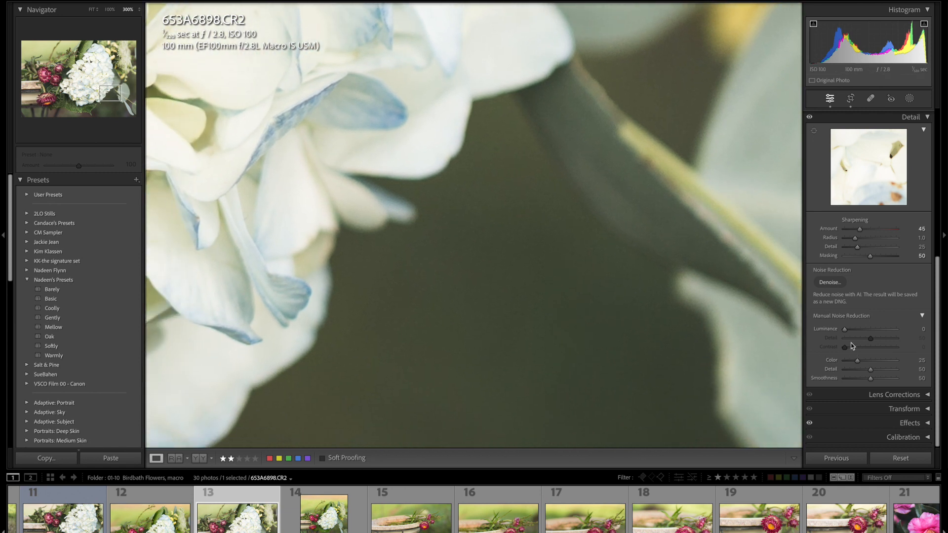
{"action": "left_click_drag", "start_coordinate": [849, 332], "coordinate": [854, 332]}
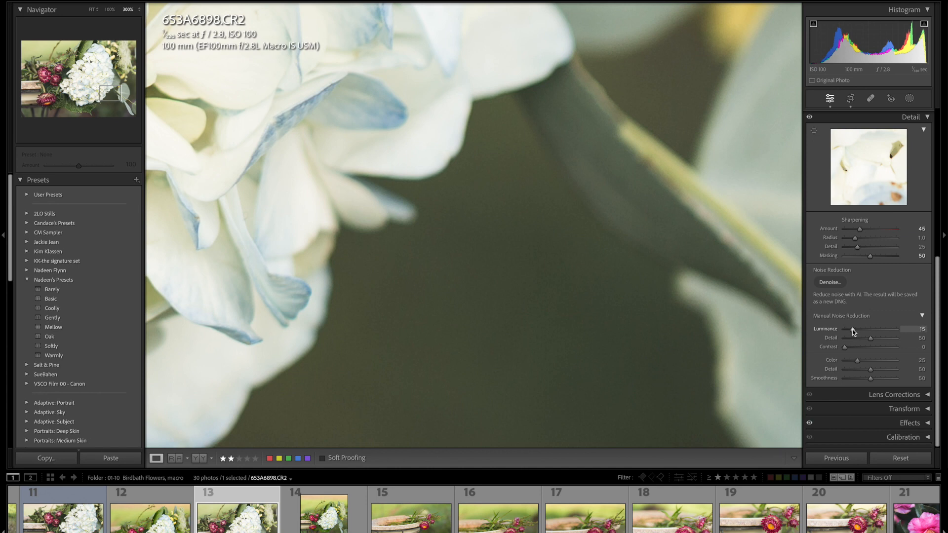
{"action": "left_click", "coordinate": [632, 334]}
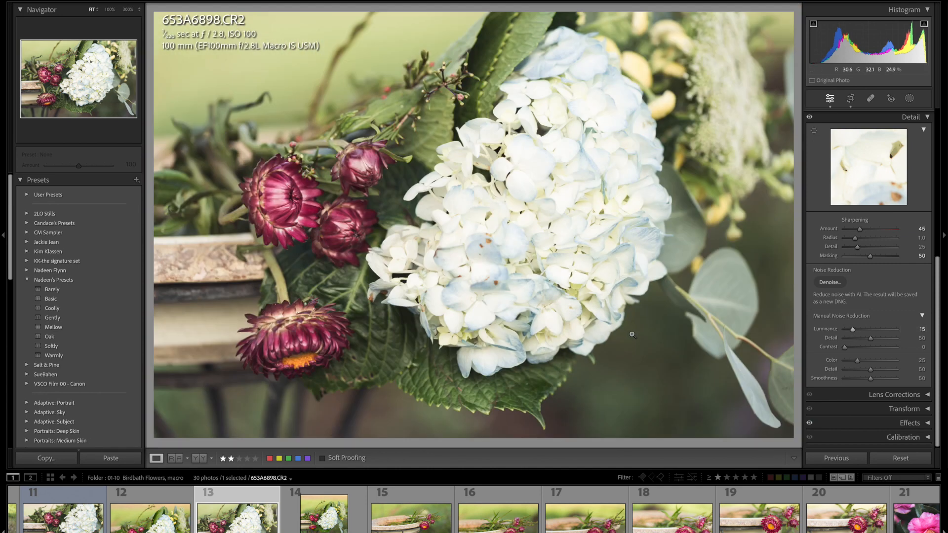
{"action": "left_click", "coordinate": [928, 118]}
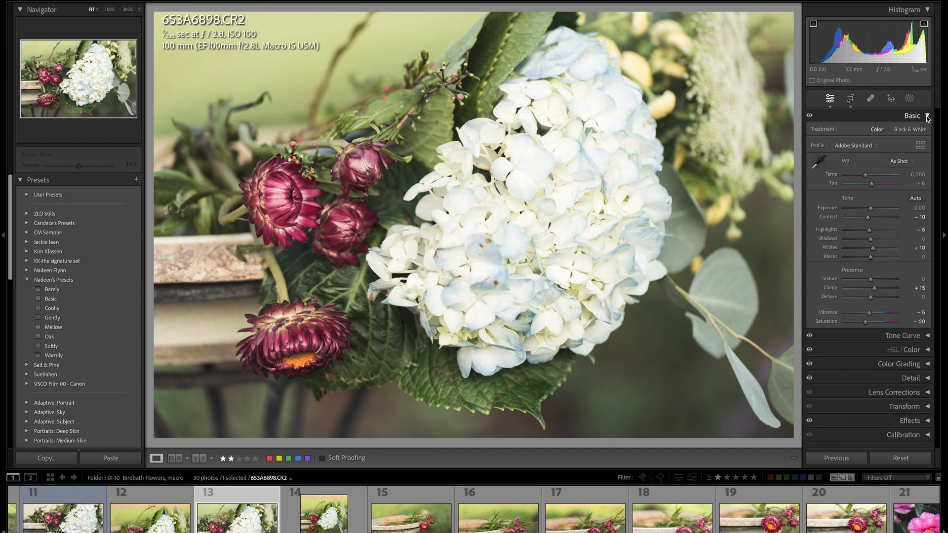
Step: Review the lens profile corrections, the Transform settings and the post-crop vignetting values used on the photo
{"action": "left_click", "coordinate": [919, 394]}
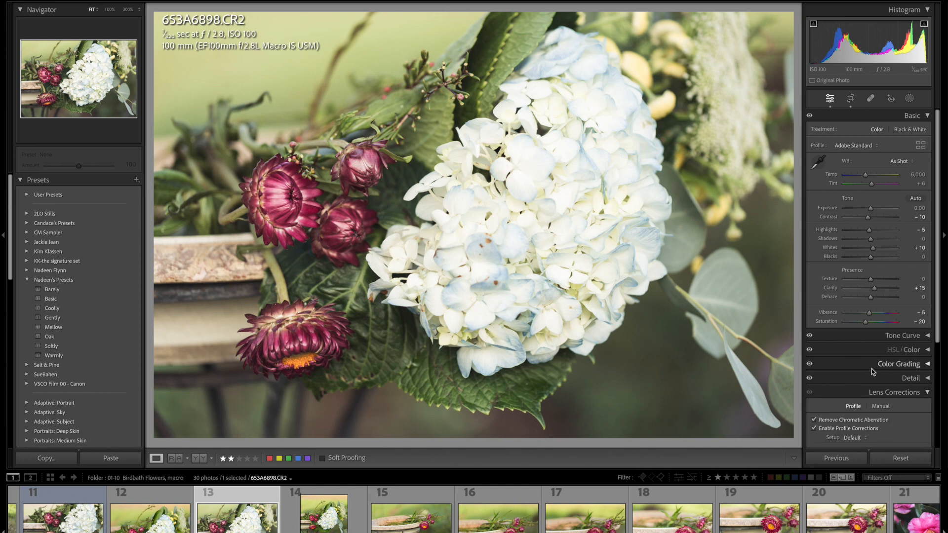
{"action": "scroll", "coordinate": [872, 371], "scroll_direction": "down", "scroll_amount": 5}
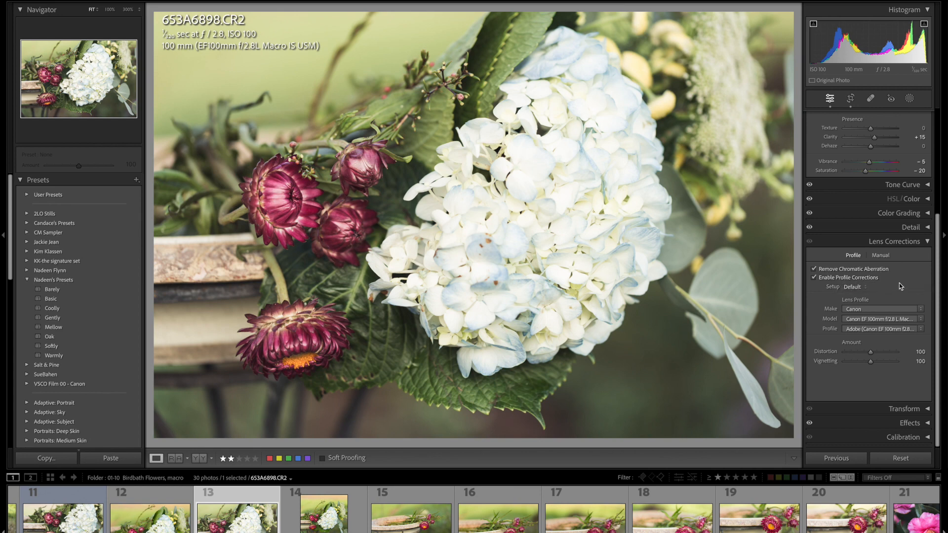
{"action": "left_click", "coordinate": [927, 241]}
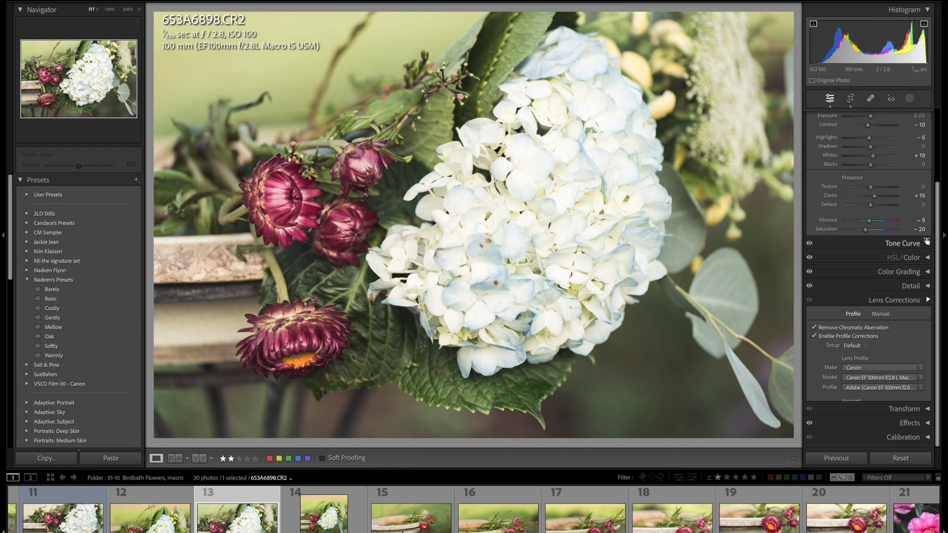
{"action": "left_click", "coordinate": [929, 408]}
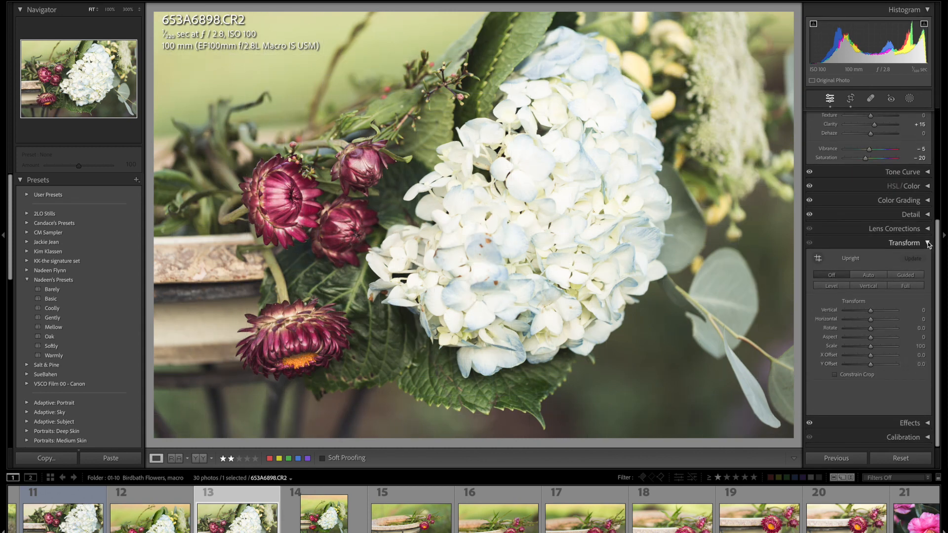
{"action": "left_click", "coordinate": [929, 244]}
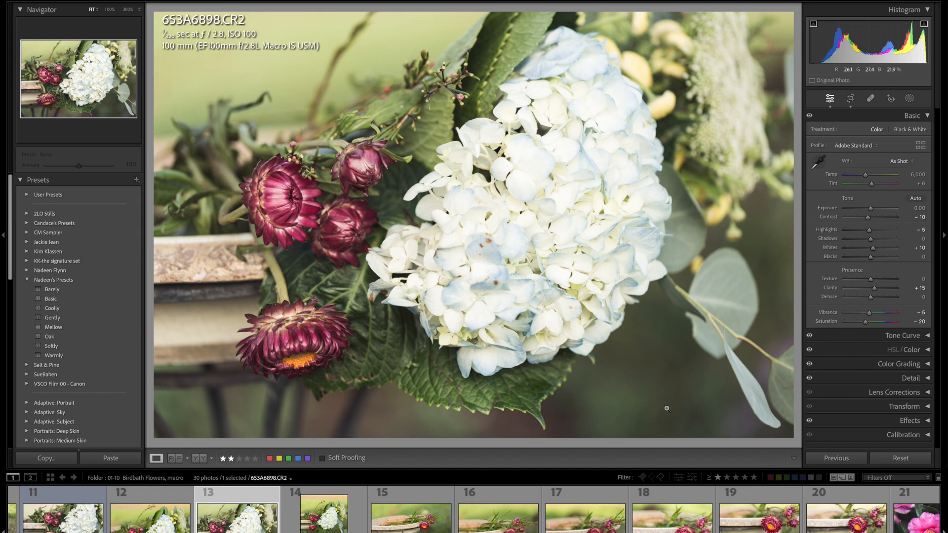
{"action": "left_click", "coordinate": [913, 420]}
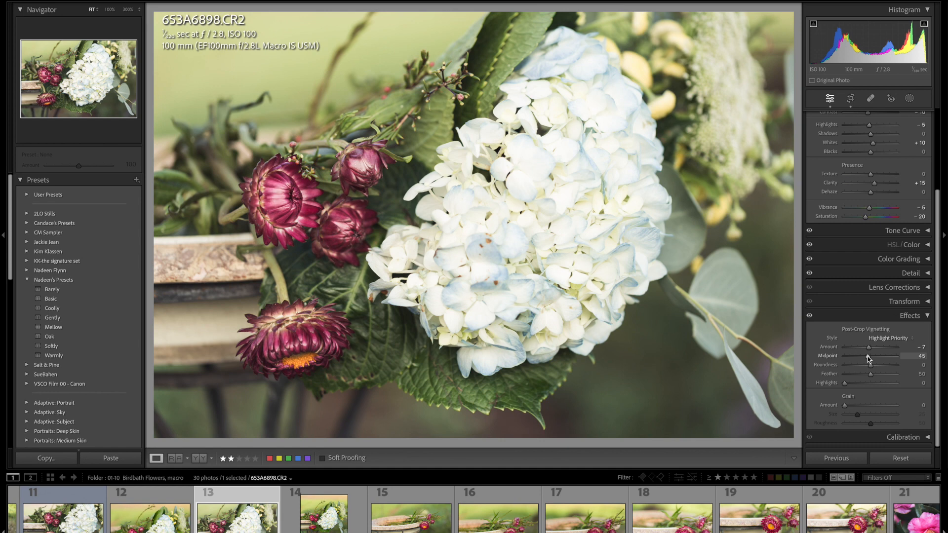
{"action": "left_click", "coordinate": [928, 316]}
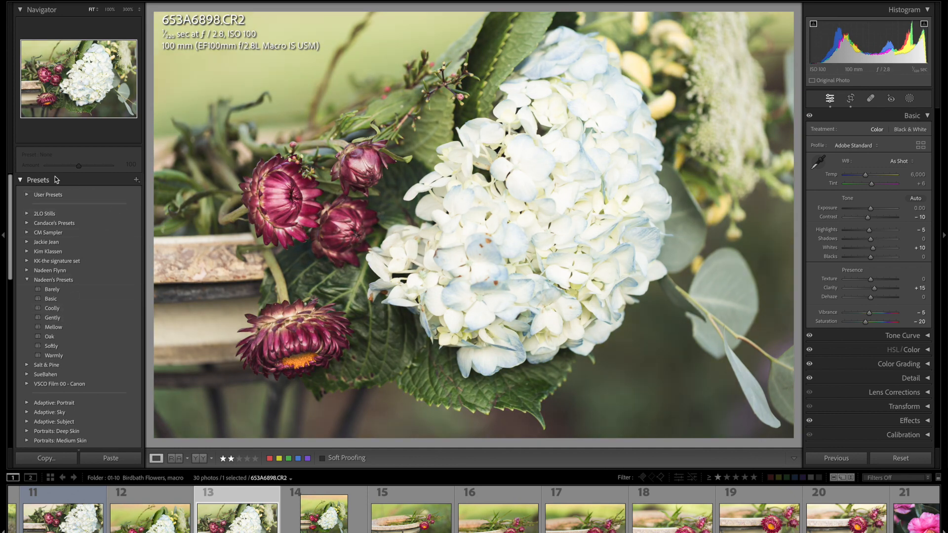
Step: Add a radial gradient mask over the white hydrangea, tilting and repositioning the ellipse to follow the bloom
{"action": "left_click", "coordinate": [20, 180]}
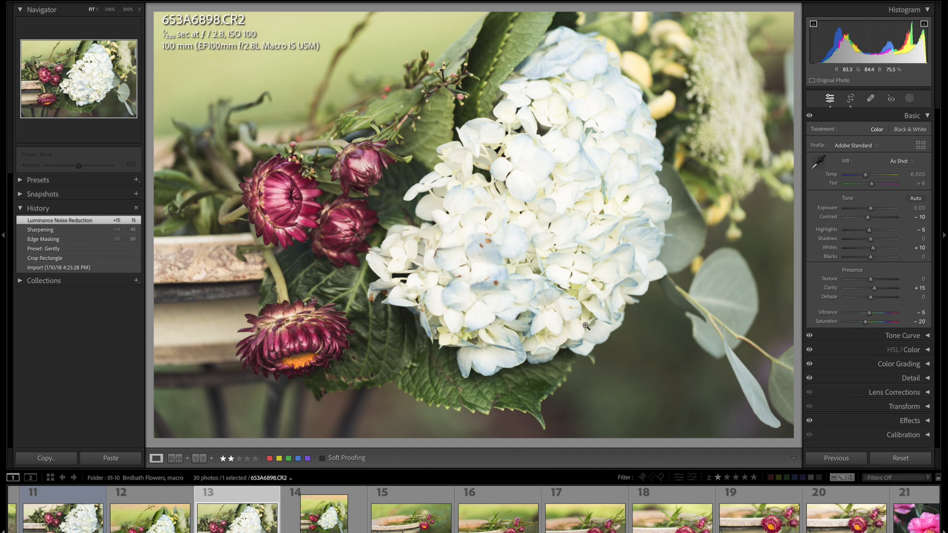
{"action": "left_click", "coordinate": [910, 99]}
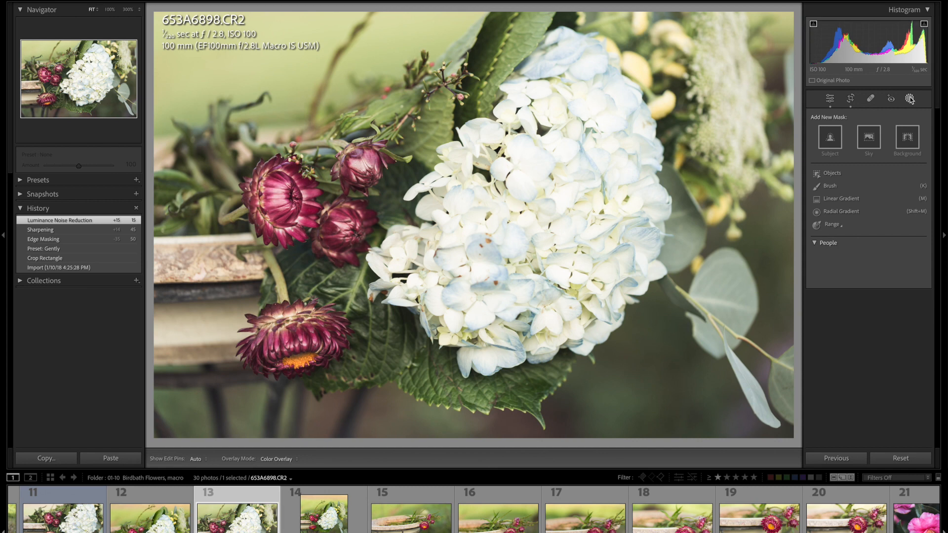
{"action": "left_click", "coordinate": [843, 211]}
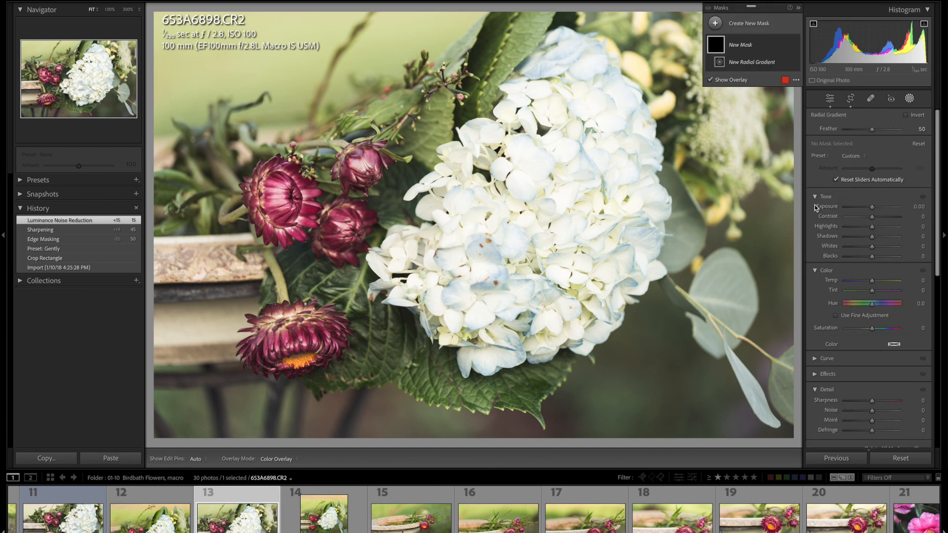
{"action": "left_click_drag", "start_coordinate": [531, 196], "coordinate": [398, 402]}
{"action": "left_click_drag", "start_coordinate": [610, 378], "coordinate": [538, 400]}
{"action": "left_click_drag", "start_coordinate": [531, 198], "coordinate": [539, 216]}
Step: Set the hydrangea mask's Highlights to -18, Whites to -10 and Exposure to -0.12, and compare the photo with the mask off and on
{"action": "scroll", "coordinate": [870, 204], "scroll_direction": "down", "scroll_amount": 3}
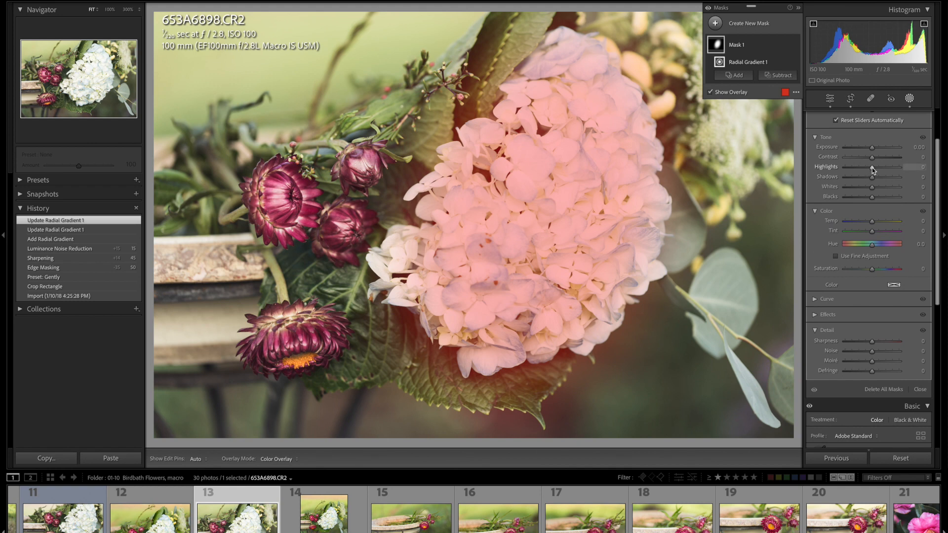
{"action": "left_click_drag", "start_coordinate": [872, 167], "coordinate": [870, 189]}
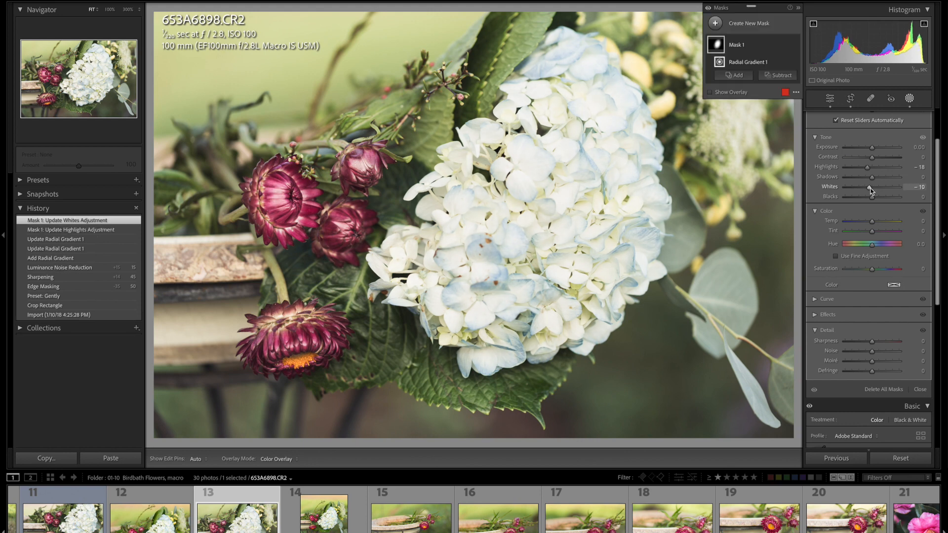
{"action": "left_click_drag", "start_coordinate": [872, 149], "coordinate": [872, 151]}
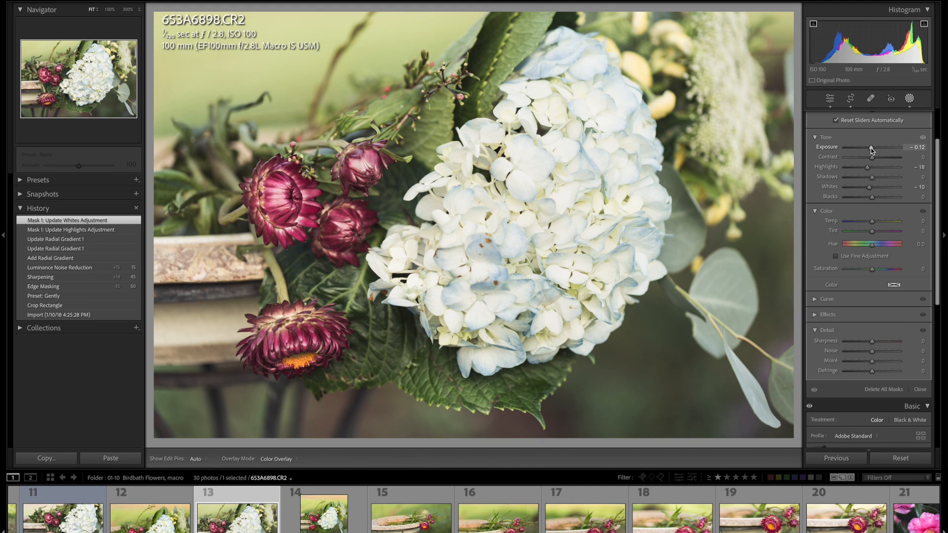
{"action": "left_click_drag", "start_coordinate": [872, 151], "coordinate": [872, 151]}
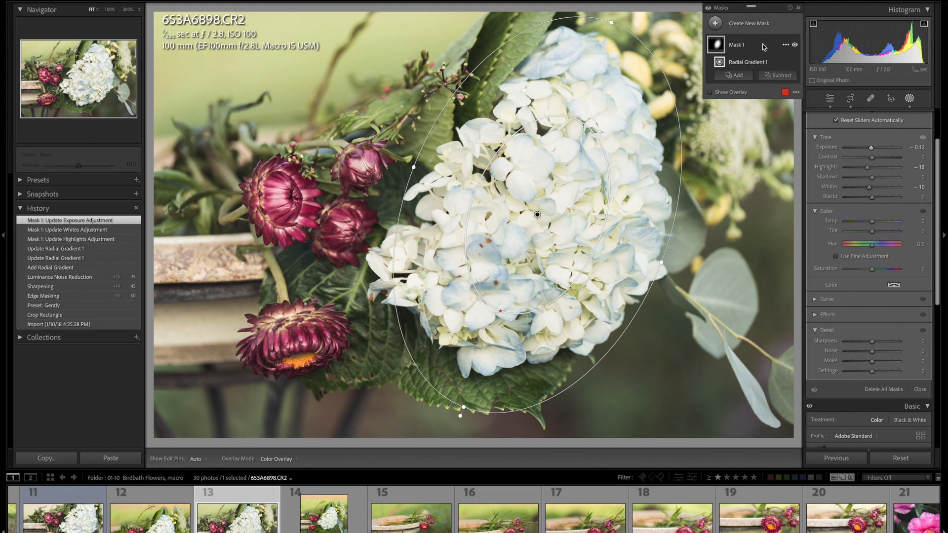
{"action": "left_click", "coordinate": [796, 45]}
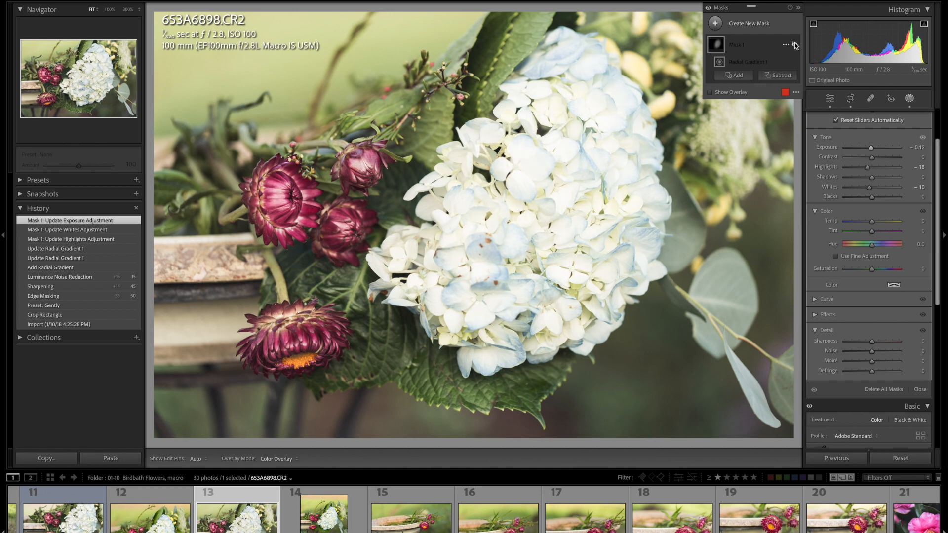
{"action": "left_click", "coordinate": [796, 45]}
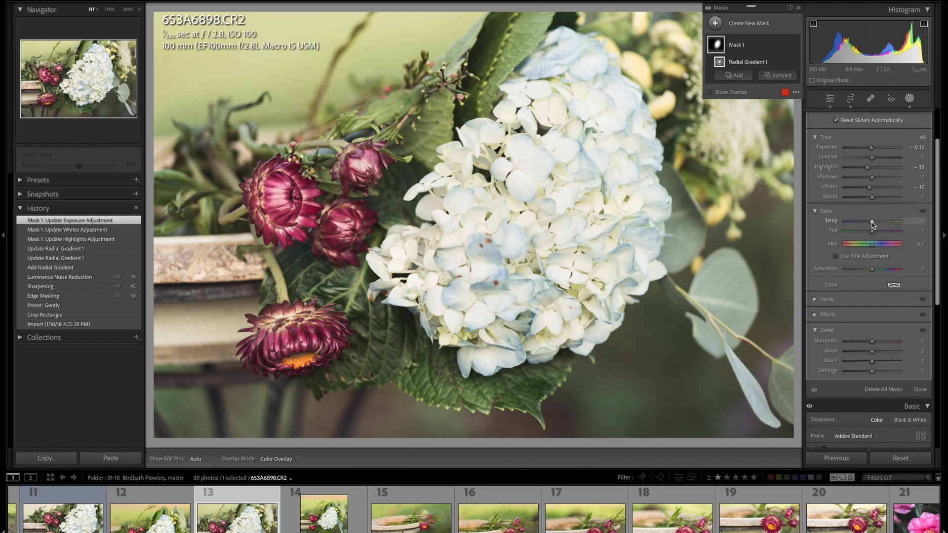
Step: Cool the hydrangea mask by setting its Temp to -7
{"action": "left_click_drag", "start_coordinate": [872, 225], "coordinate": [871, 226]}
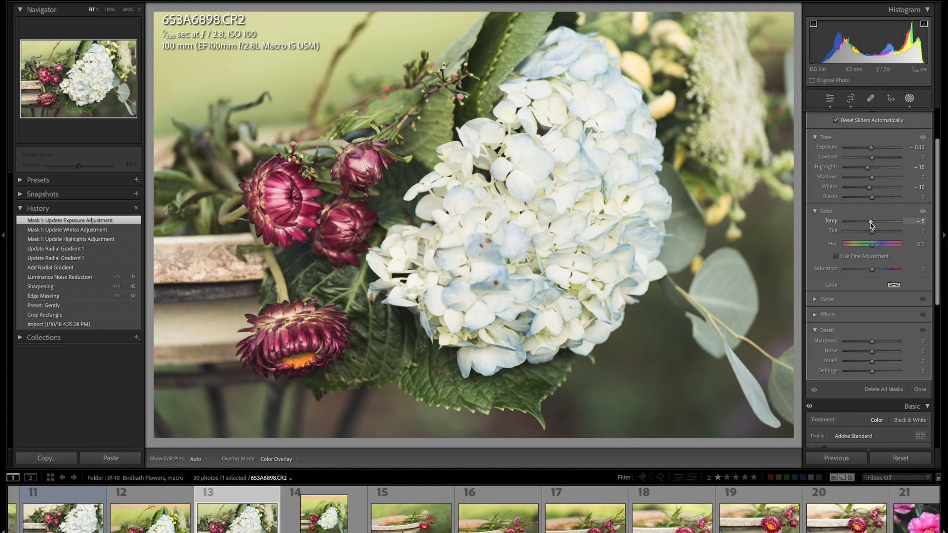
{"action": "left_click_drag", "start_coordinate": [871, 225], "coordinate": [872, 226]}
{"action": "left_click_drag", "start_coordinate": [870, 221], "coordinate": [870, 223]}
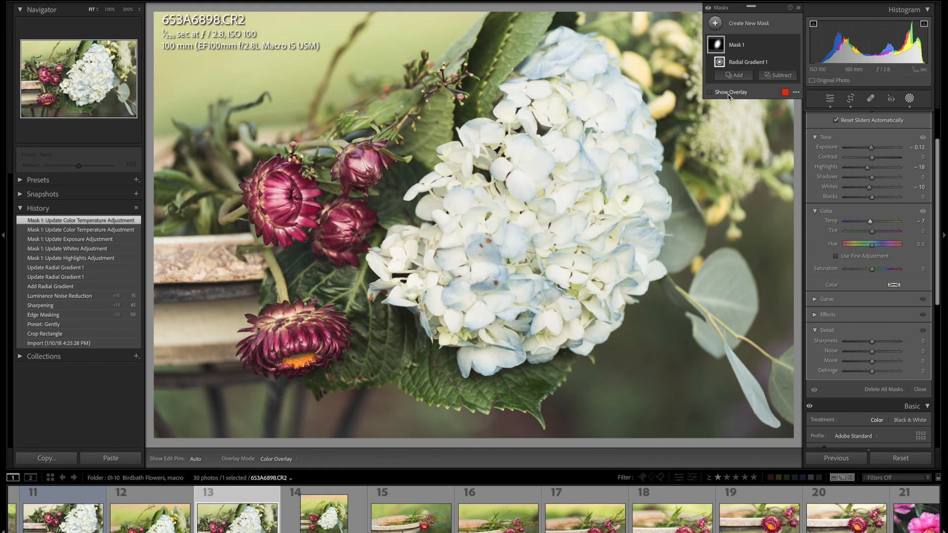
Step: Widen and lengthen the radial gradient with the overlay shown so it covers the whole hydrangea, and hide the overlay
{"action": "left_click", "coordinate": [711, 92]}
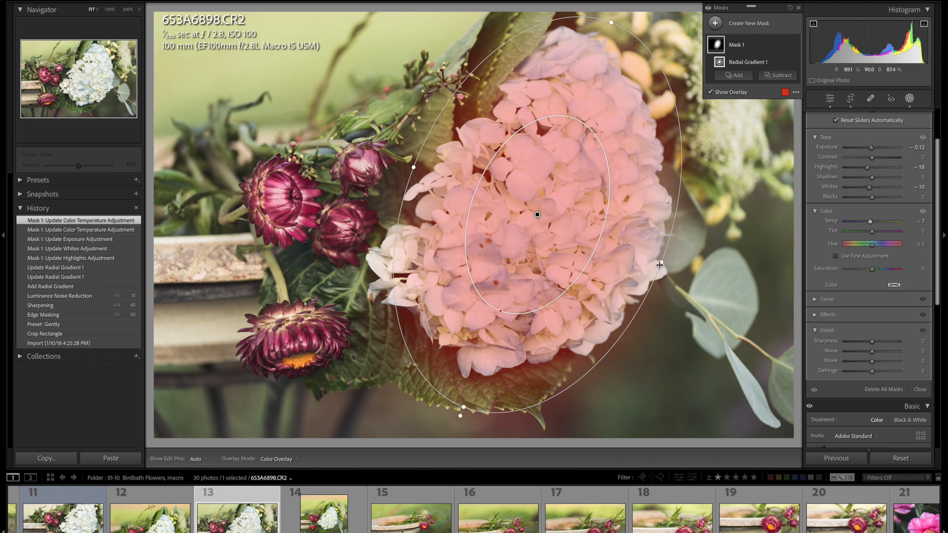
{"action": "left_click_drag", "start_coordinate": [660, 265], "coordinate": [692, 274]}
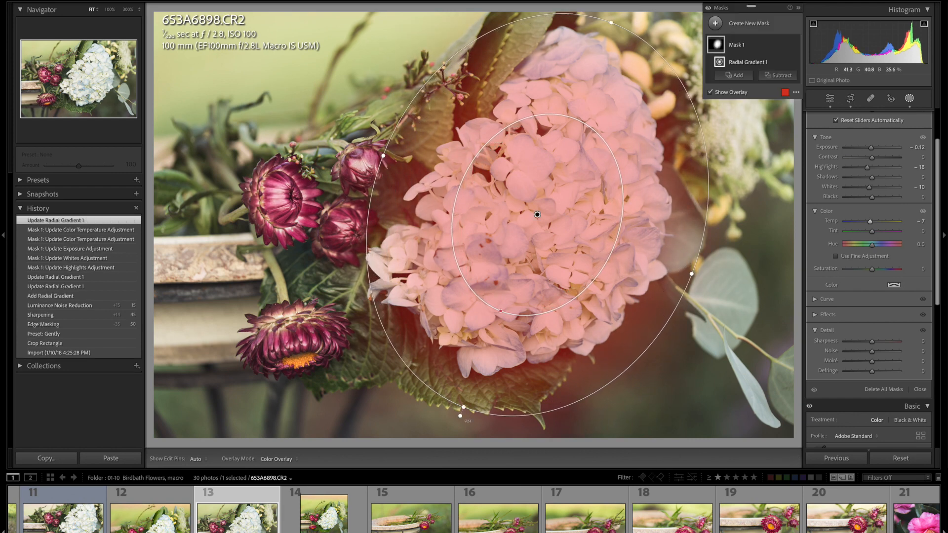
{"action": "left_click_drag", "start_coordinate": [462, 411], "coordinate": [454, 421]}
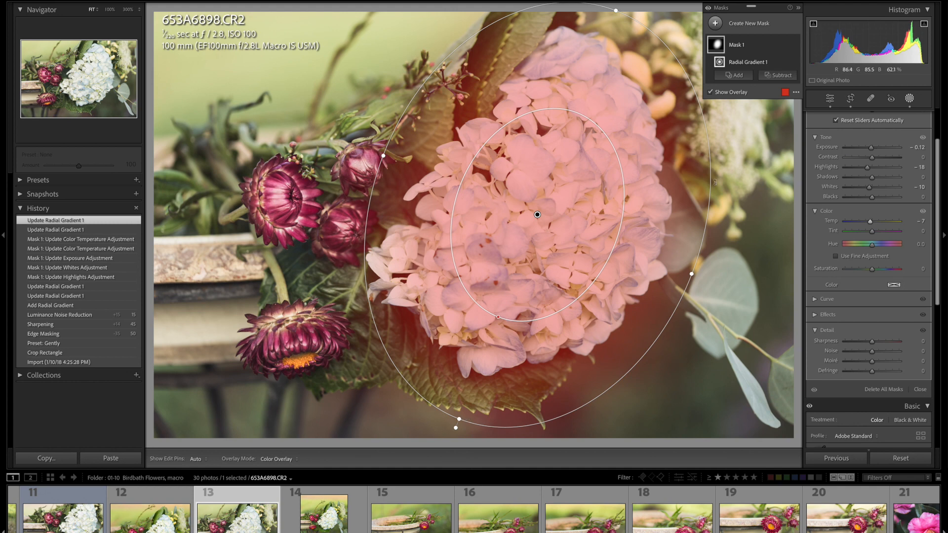
{"action": "left_click", "coordinate": [710, 92]}
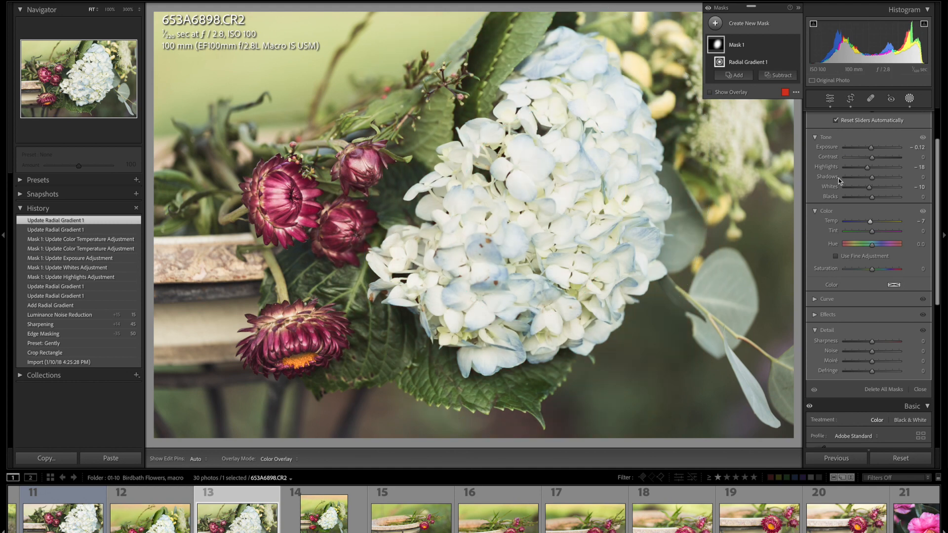
Step: Lower the hydrangea mask's Highlights to -25
{"action": "scroll", "coordinate": [850, 197], "scroll_direction": "up", "scroll_amount": 2}
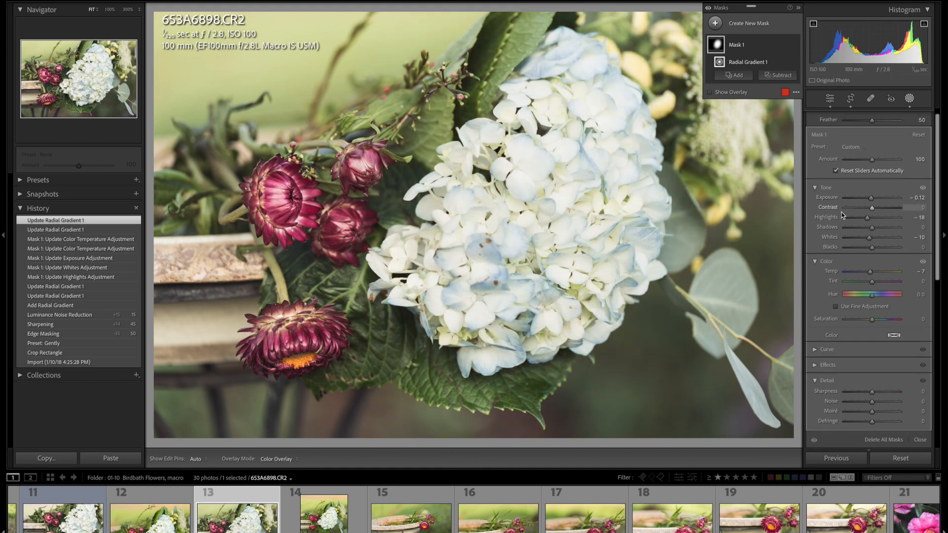
{"action": "left_click_drag", "start_coordinate": [870, 216], "coordinate": [867, 219]}
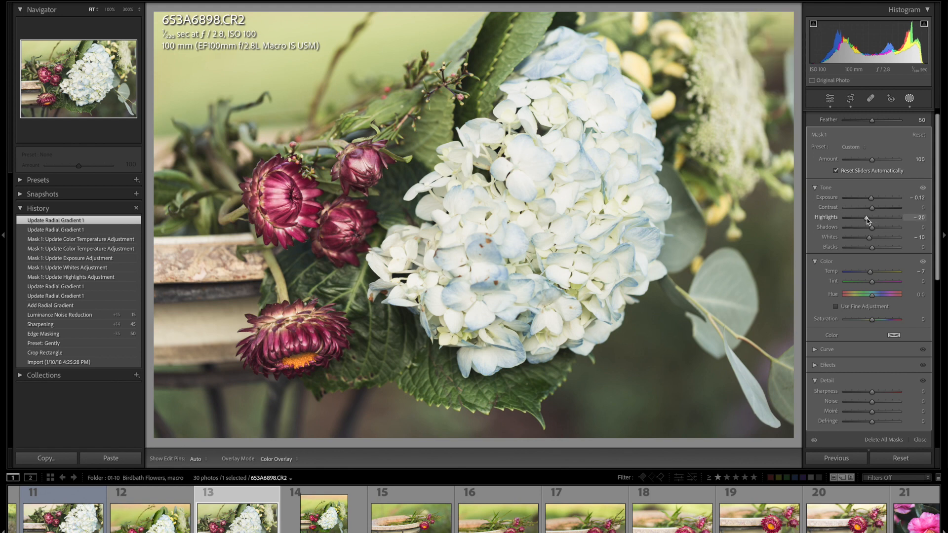
{"action": "left_click_drag", "start_coordinate": [868, 221], "coordinate": [866, 222]}
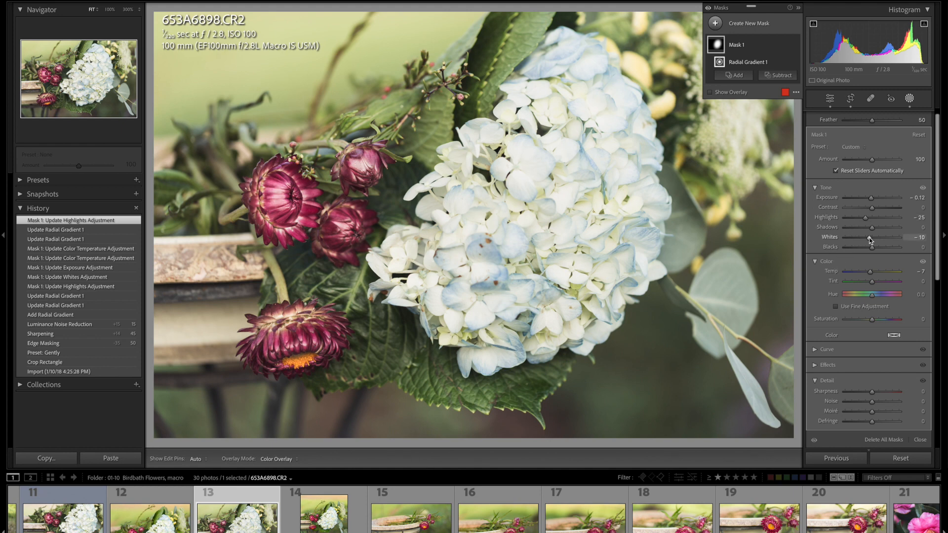
Step: Try the hydrangea mask's Whites at -82 and return the value to -10
{"action": "left_click_drag", "start_coordinate": [870, 238], "coordinate": [869, 238]}
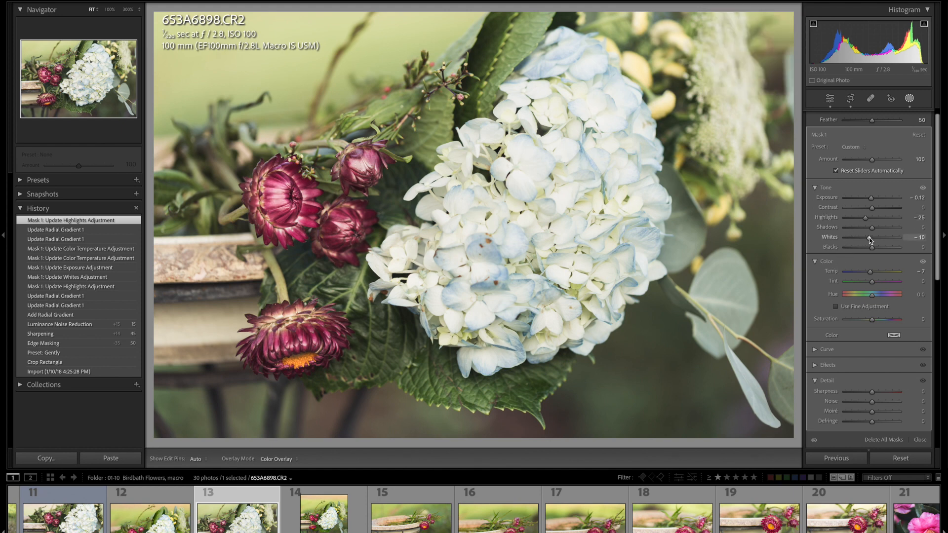
{"action": "left_click_drag", "start_coordinate": [870, 239], "coordinate": [850, 239]}
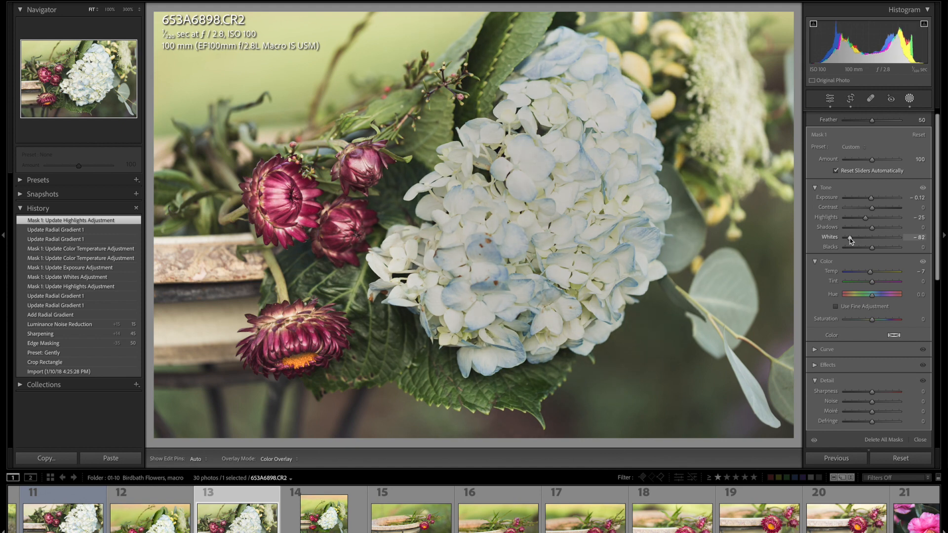
{"action": "left_click_drag", "start_coordinate": [855, 238], "coordinate": [870, 238]}
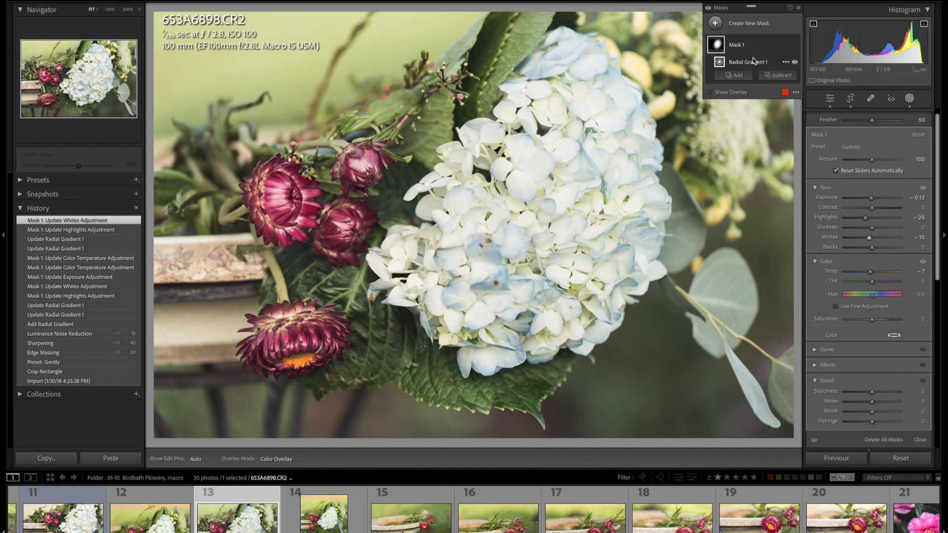
Step: Set the green Hue to +10, Saturation to -10 and Luminance to -20, and compare with the HSL/Color adjustments switched off and on
{"action": "left_click", "coordinate": [910, 99]}
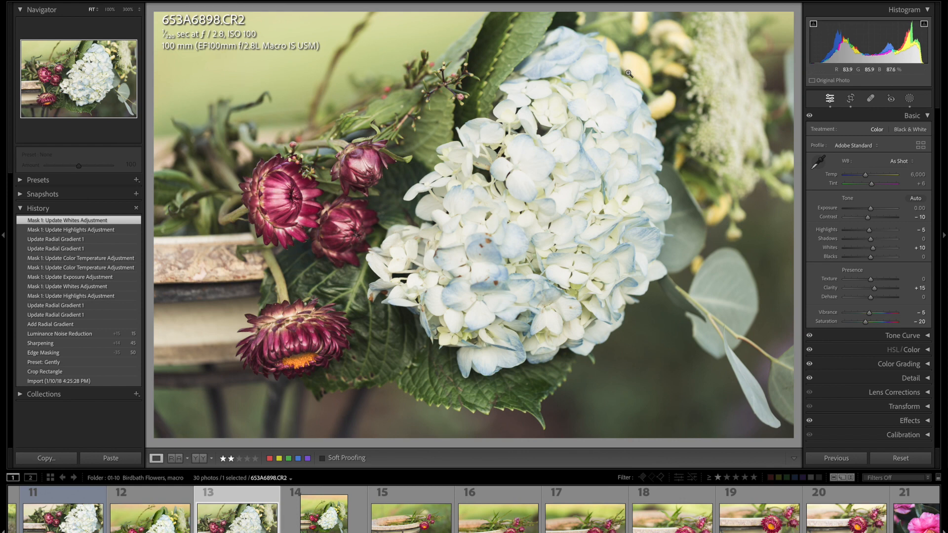
{"action": "left_click", "coordinate": [928, 351]}
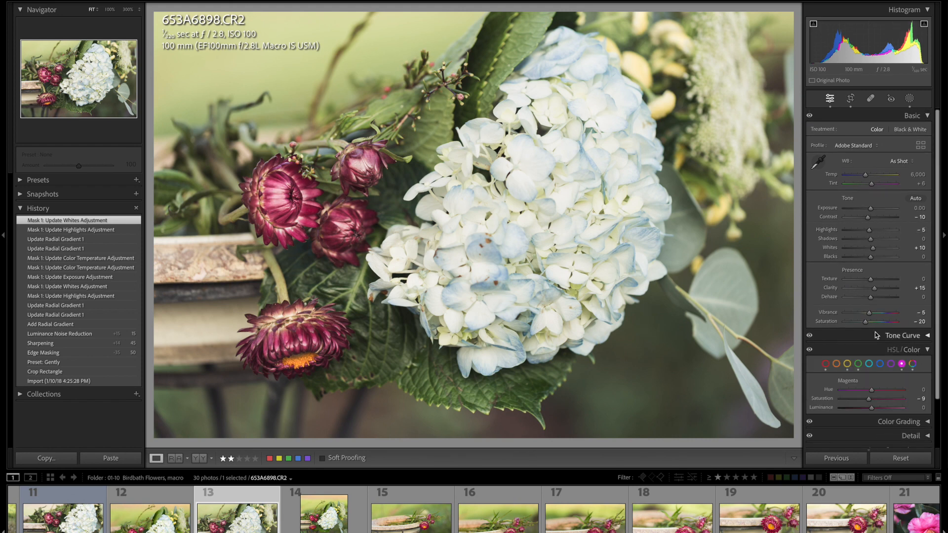
{"action": "scroll", "coordinate": [865, 341], "scroll_direction": "down", "scroll_amount": 1}
{"action": "left_click", "coordinate": [859, 335]}
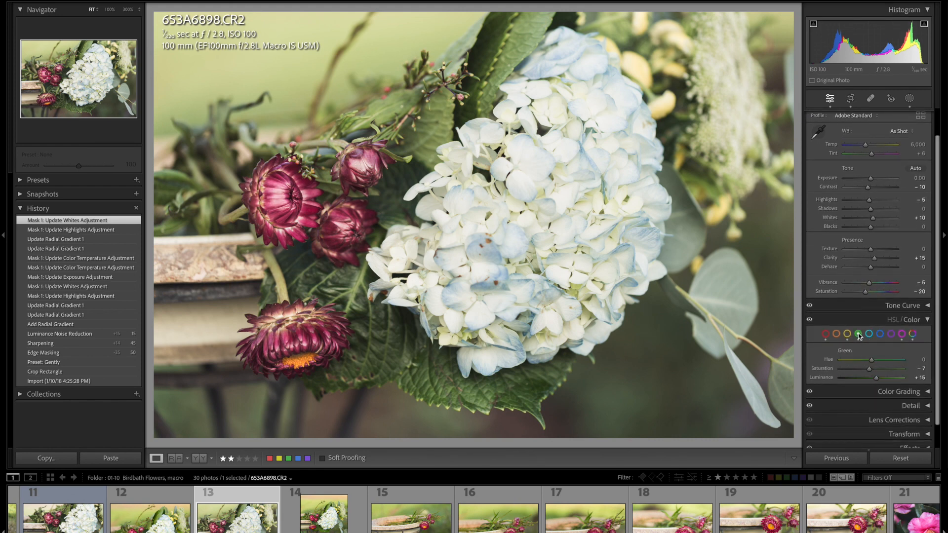
{"action": "left_click_drag", "start_coordinate": [873, 363], "coordinate": [876, 363]}
{"action": "left_click_drag", "start_coordinate": [876, 363], "coordinate": [876, 364]}
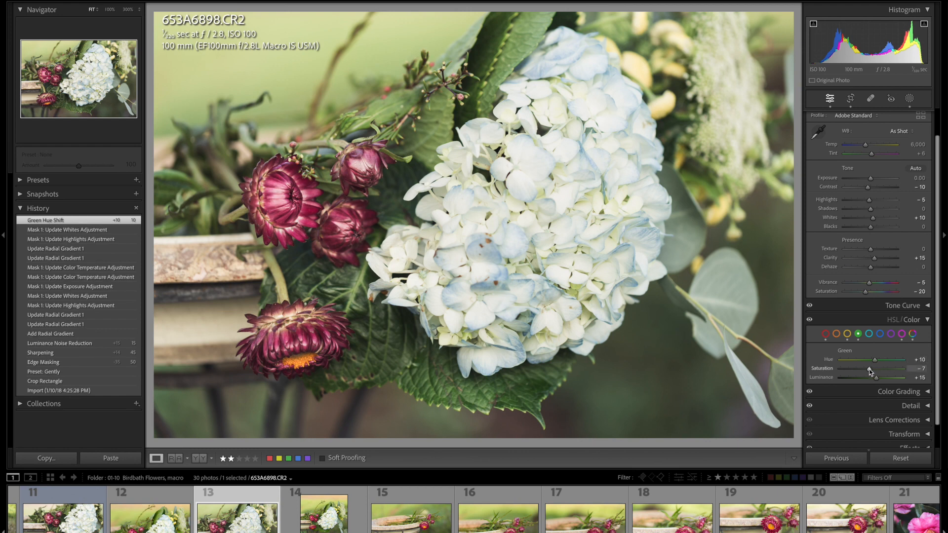
{"action": "left_click_drag", "start_coordinate": [870, 368], "coordinate": [869, 369]}
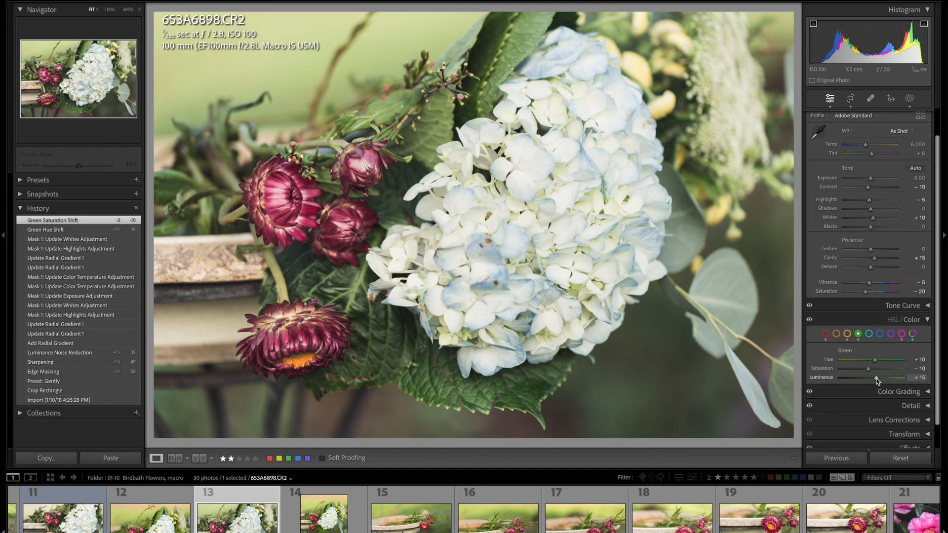
{"action": "mouse_move", "coordinate": [877, 378]}
{"action": "left_mouse_down"}
{"action": "mouse_move", "coordinate": [841, 382]}
{"action": "mouse_move", "coordinate": [865, 379]}
{"action": "left_mouse_up"}
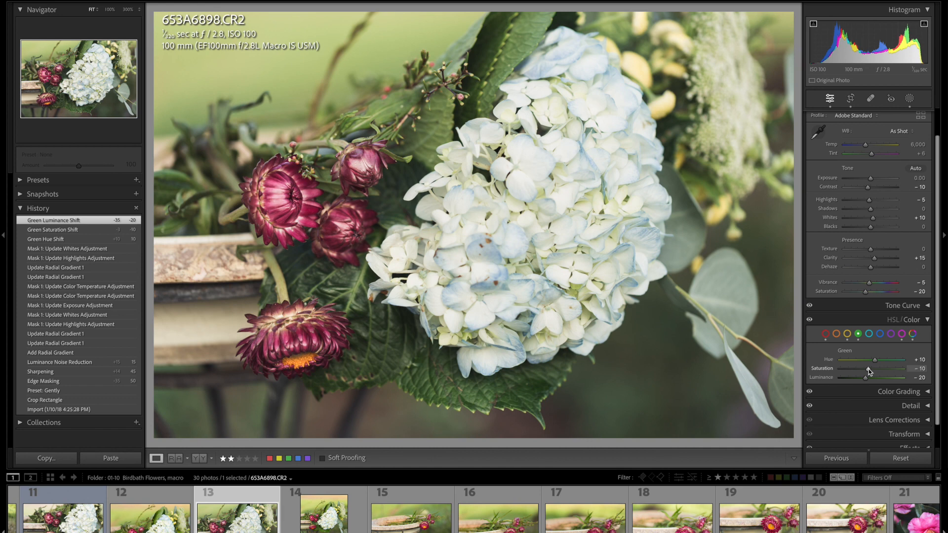
{"action": "left_click", "coordinate": [810, 321]}
{"action": "left_click", "coordinate": [810, 320]}
Step: Lower the yellow Saturation to -16 and check the effect of the HSL/Color adjustments
{"action": "left_click", "coordinate": [848, 334]}
{"action": "left_click_drag", "start_coordinate": [870, 370], "coordinate": [867, 371]}
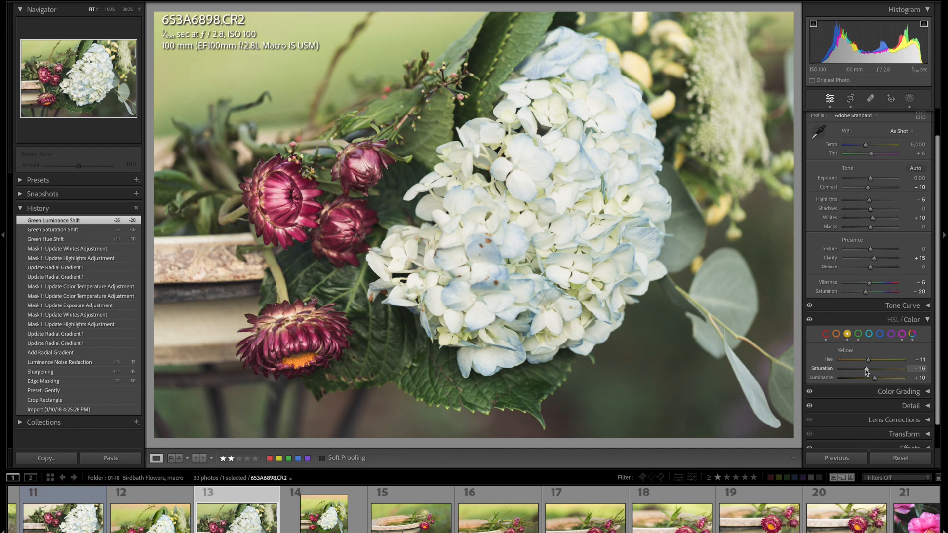
{"action": "left_click", "coordinate": [810, 321]}
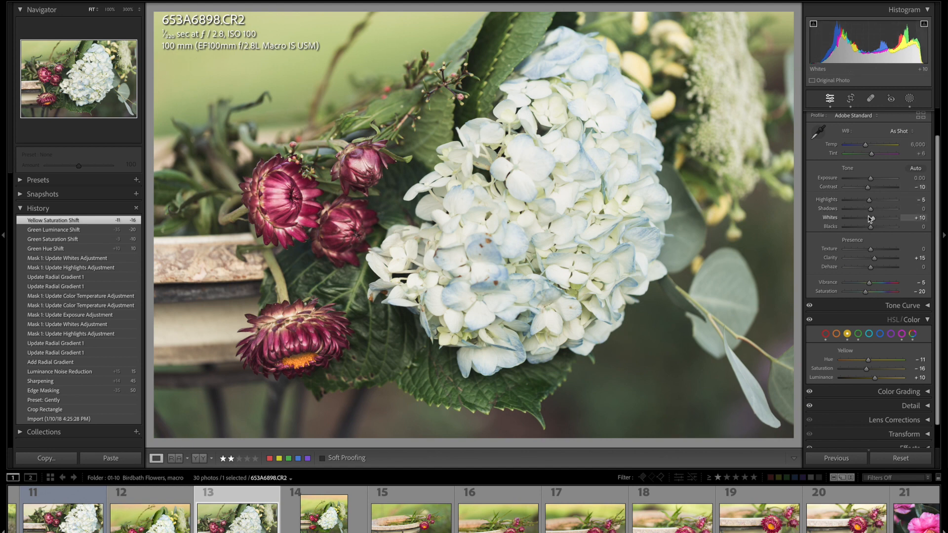
Step: Raise the whole photo's Highlights to +15 and Whites to +34, and compare the before and after versions side by side
{"action": "left_click_drag", "start_coordinate": [870, 204], "coordinate": [873, 204]}
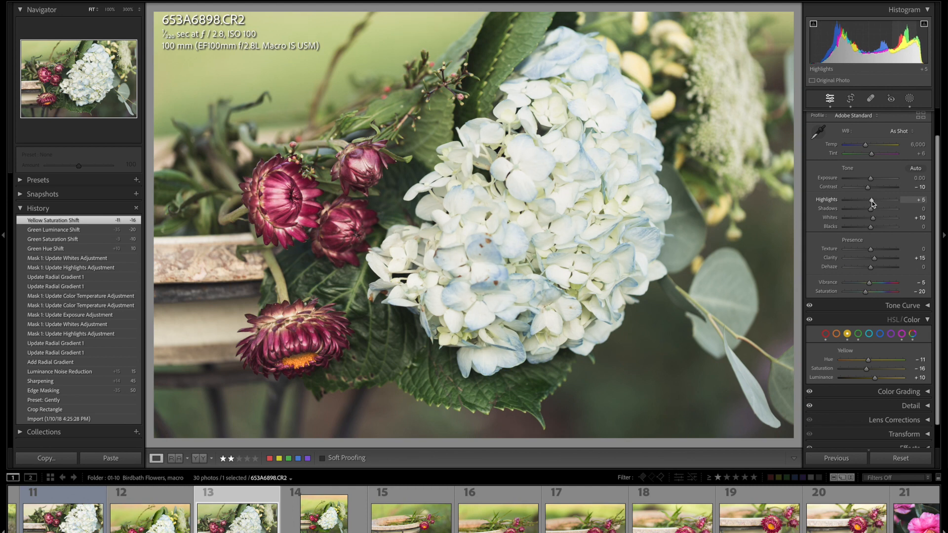
{"action": "left_click_drag", "start_coordinate": [873, 203], "coordinate": [875, 204]}
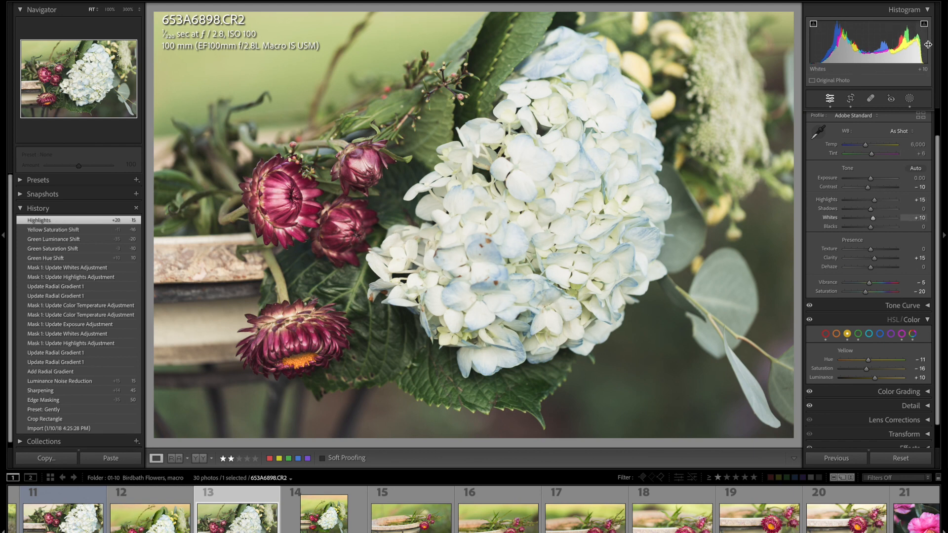
{"action": "left_click", "coordinate": [873, 218], "text": "alt"}
{"action": "left_click_drag", "start_coordinate": [874, 219], "coordinate": [879, 218]}
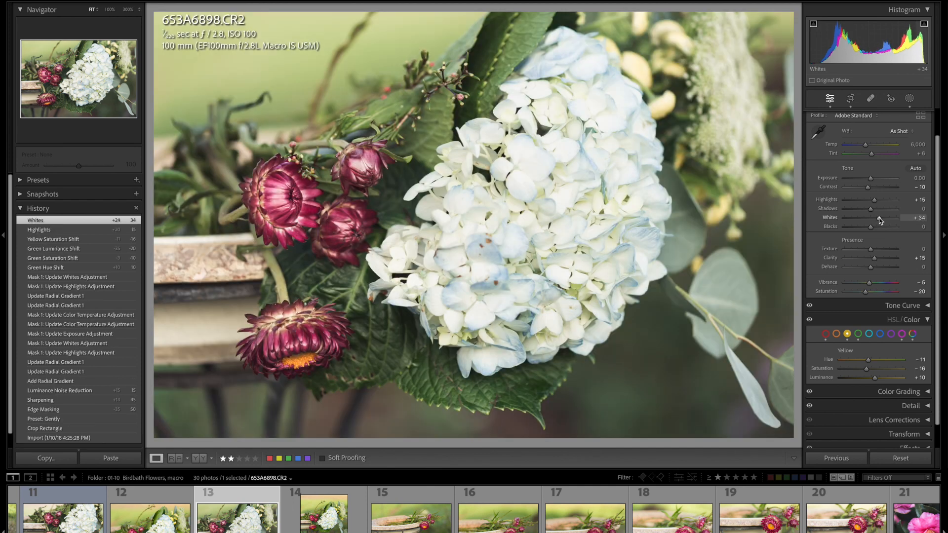
{"action": "left_click", "coordinate": [199, 459]}
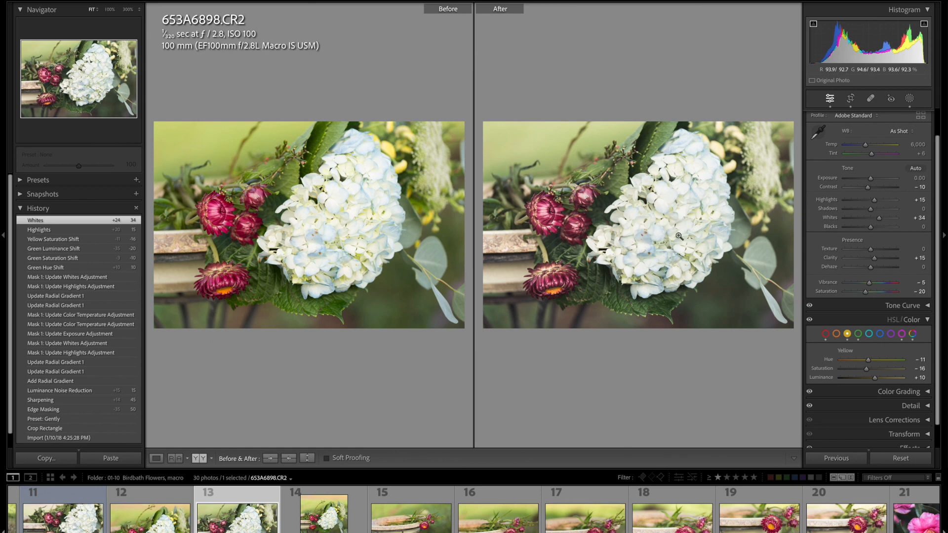
{"action": "left_click", "coordinate": [156, 459]}
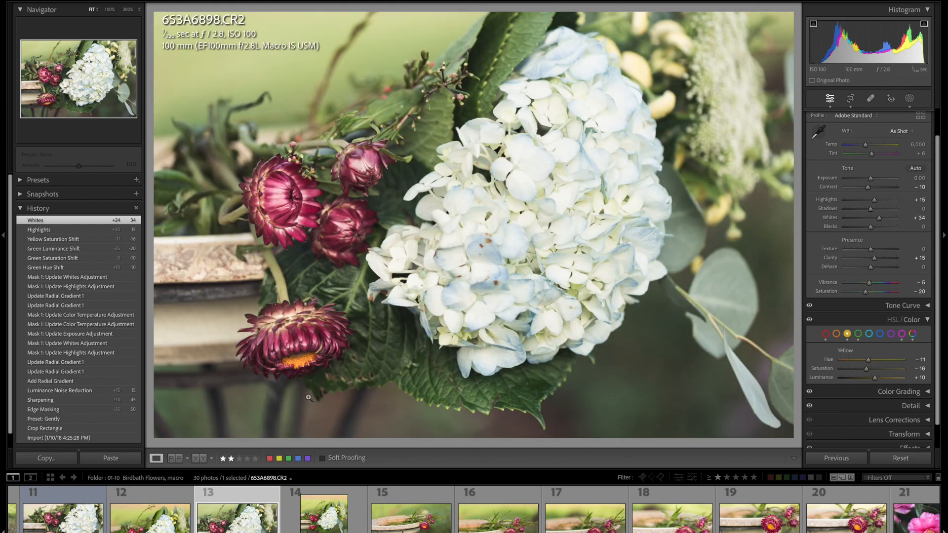
Step: Reopen the hydrangea mask, set its Highlights to -30 and Whites to 0, and close masking
{"action": "left_click", "coordinate": [909, 99]}
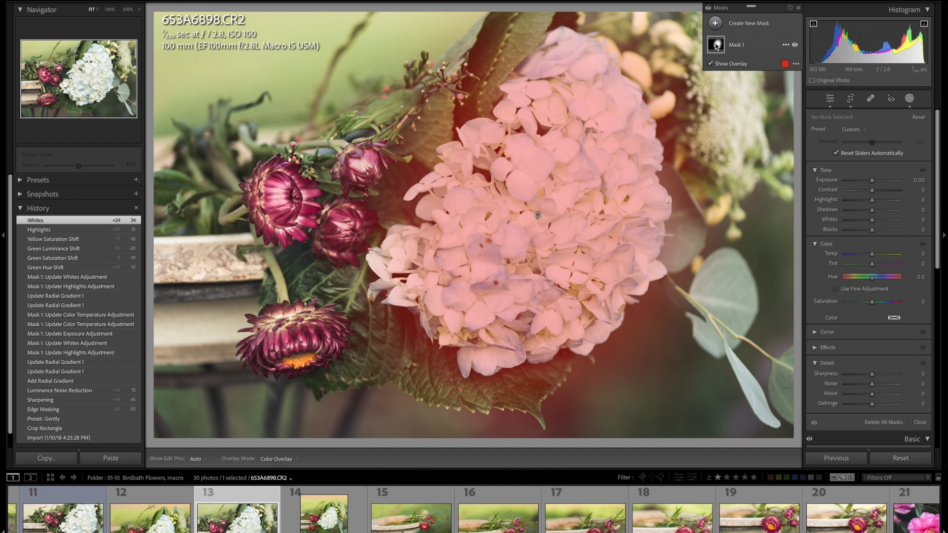
{"action": "left_click", "coordinate": [716, 45]}
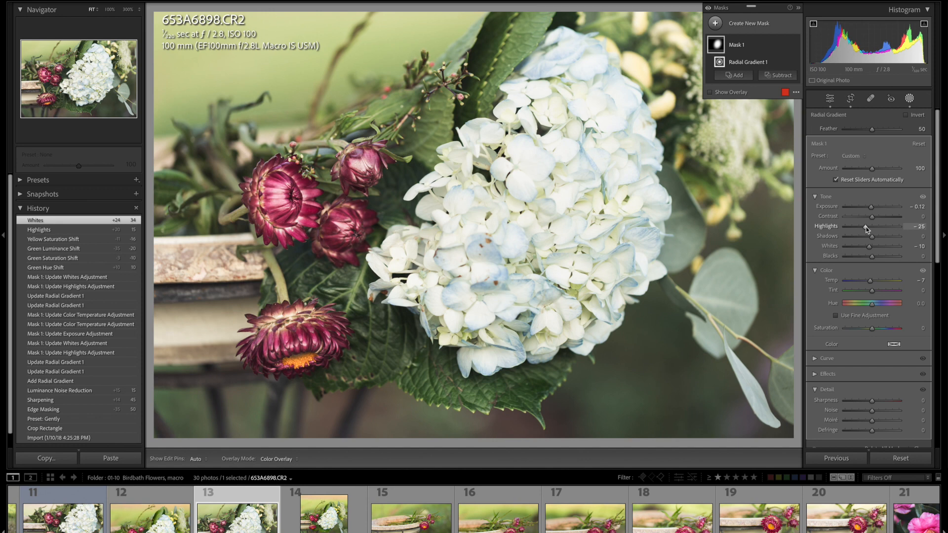
{"action": "left_click_drag", "start_coordinate": [866, 227], "coordinate": [866, 227]}
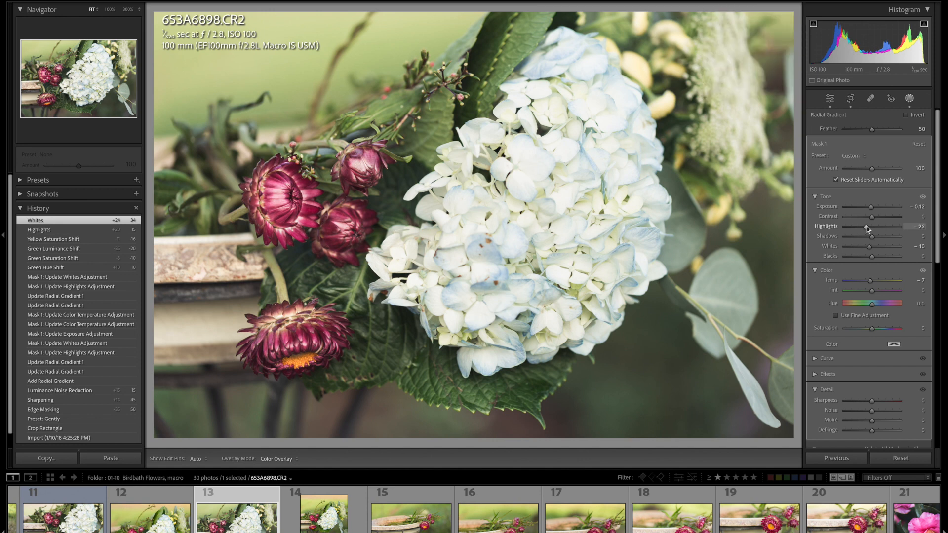
{"action": "mouse_move", "coordinate": [868, 228]}
{"action": "left_mouse_down"}
{"action": "mouse_move", "coordinate": [869, 247]}
{"action": "mouse_move", "coordinate": [864, 228]}
{"action": "left_mouse_up"}
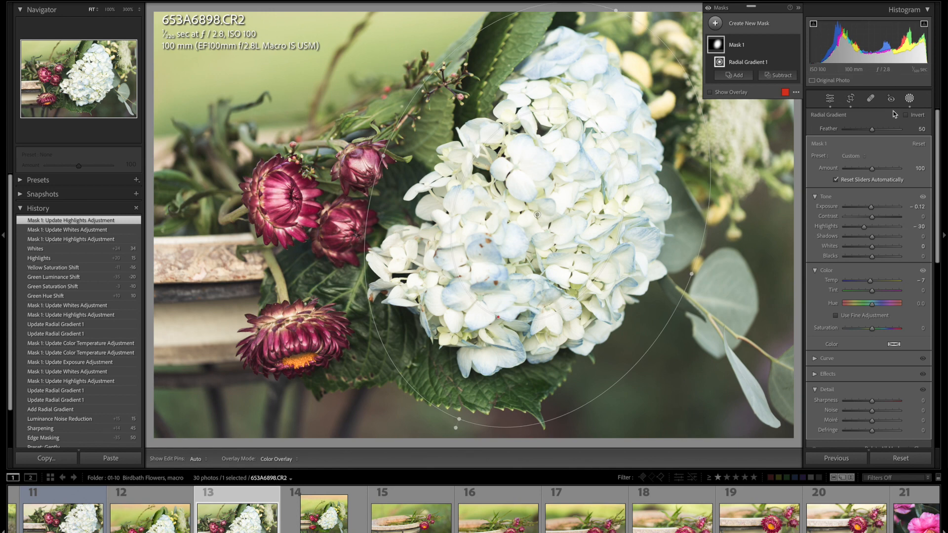
{"action": "left_click", "coordinate": [911, 99]}
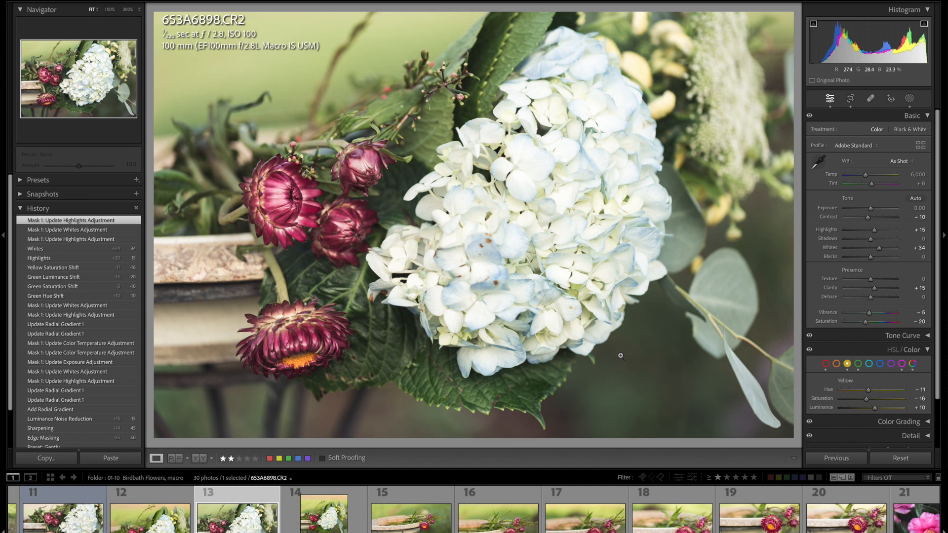
Step: Synchronize all of the hydrangea photo's settings except masking to photo 653A6906.CR2, and open that photo
{"action": "left_click", "coordinate": [763, 497]}
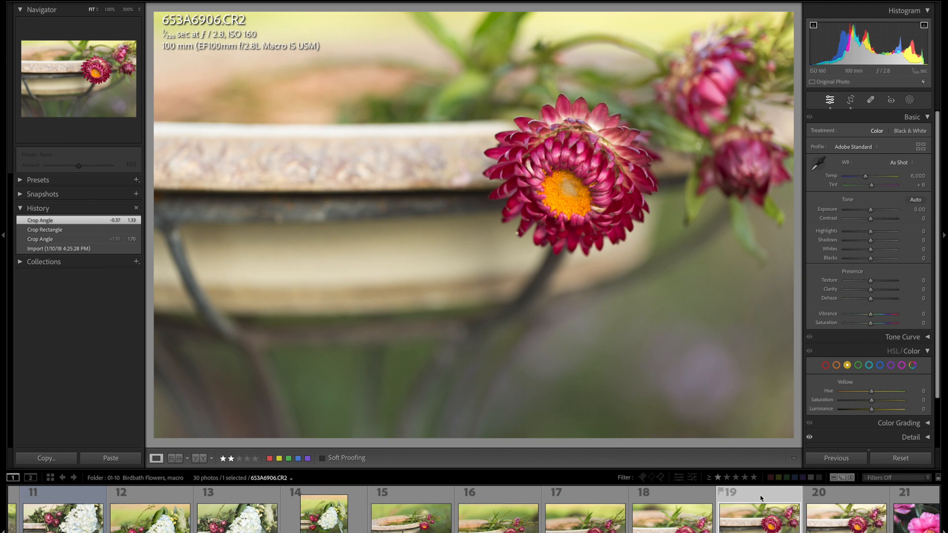
{"action": "left_click", "coordinate": [235, 498]}
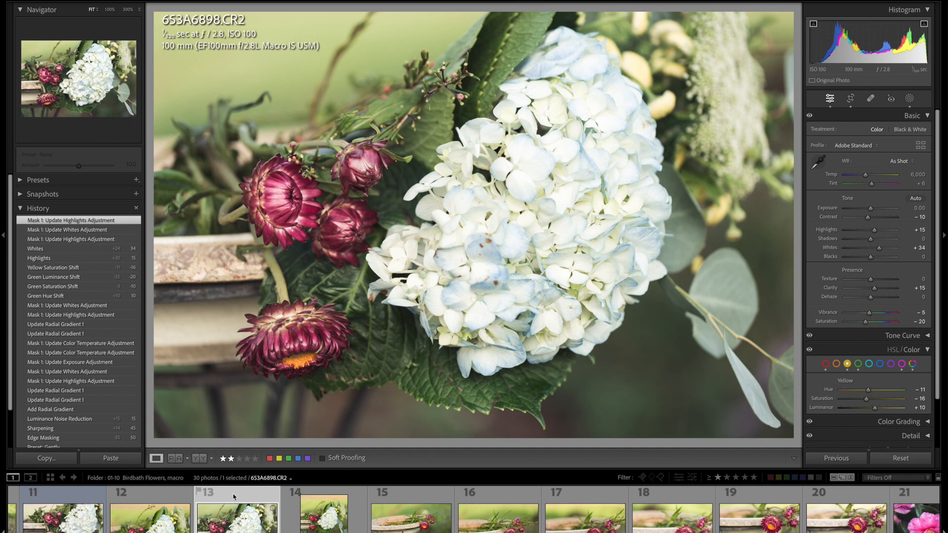
{"action": "left_click", "coordinate": [767, 495], "text": "ctrl"}
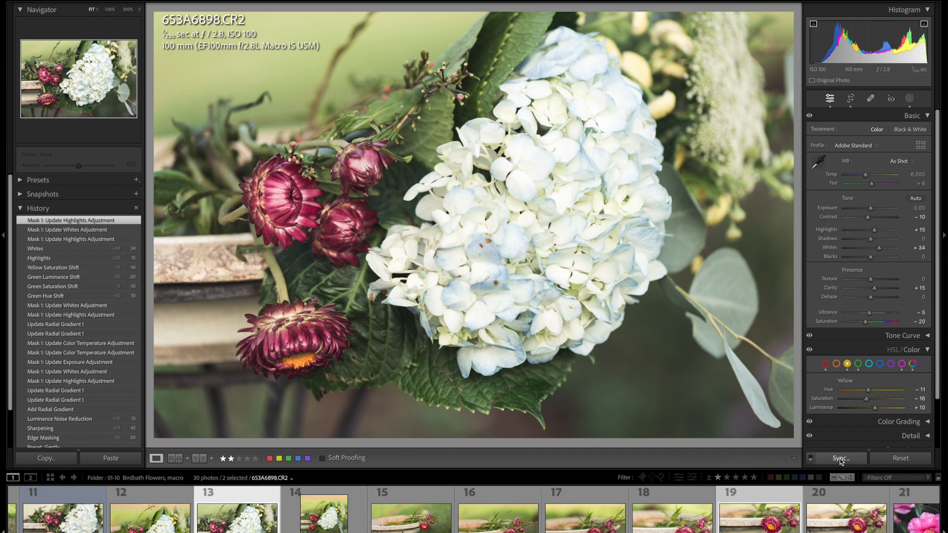
{"action": "left_click", "coordinate": [842, 459]}
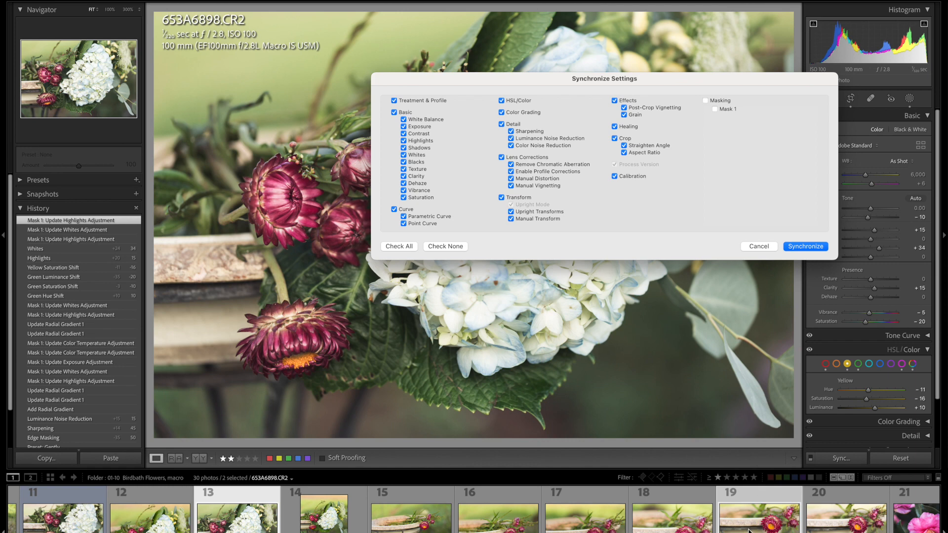
{"action": "left_click", "coordinate": [806, 248]}
{"action": "left_click", "coordinate": [772, 493]}
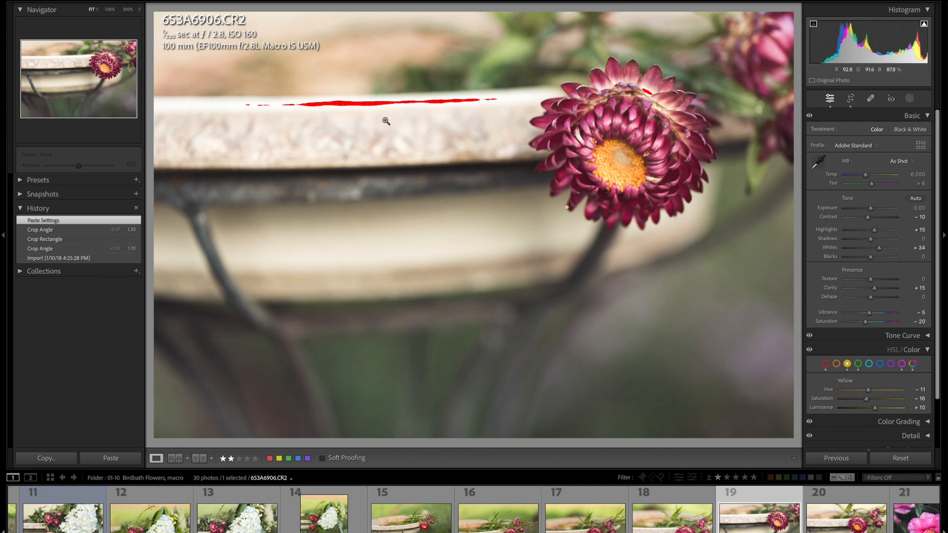
Step: Enlarge the crop of 653A6906.CR2 to the full frame and straighten it with an angle of 1.06
{"action": "left_click", "coordinate": [851, 99]}
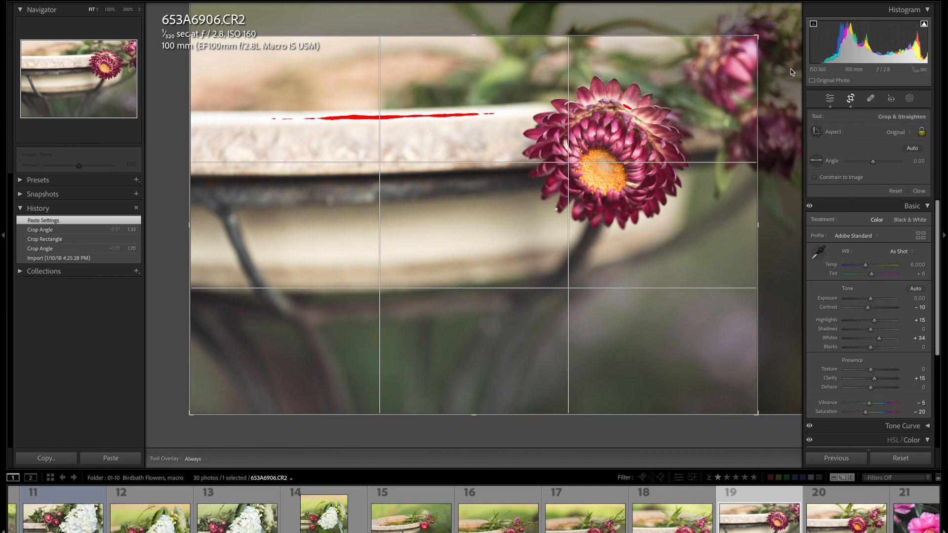
{"action": "left_click_drag", "start_coordinate": [759, 37], "coordinate": [800, 3]}
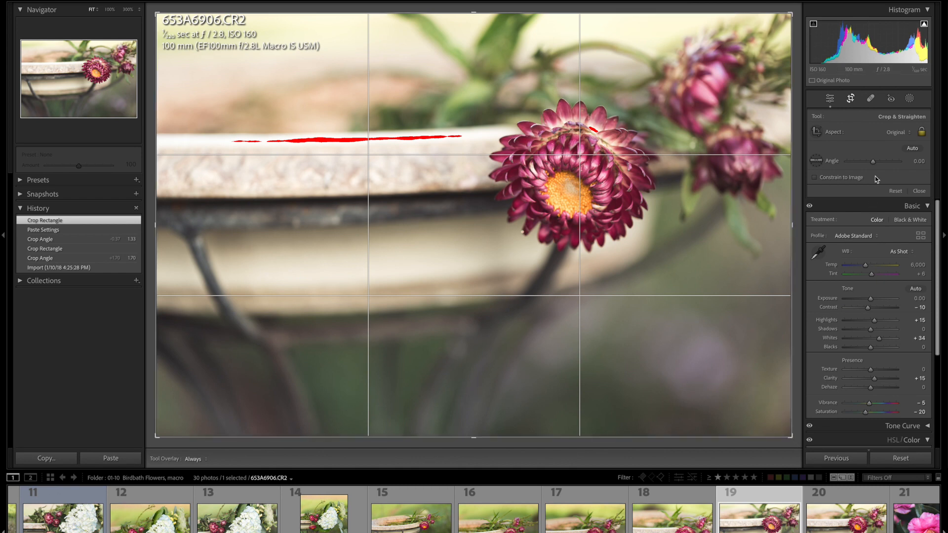
{"action": "left_click_drag", "start_coordinate": [874, 161], "coordinate": [875, 164]}
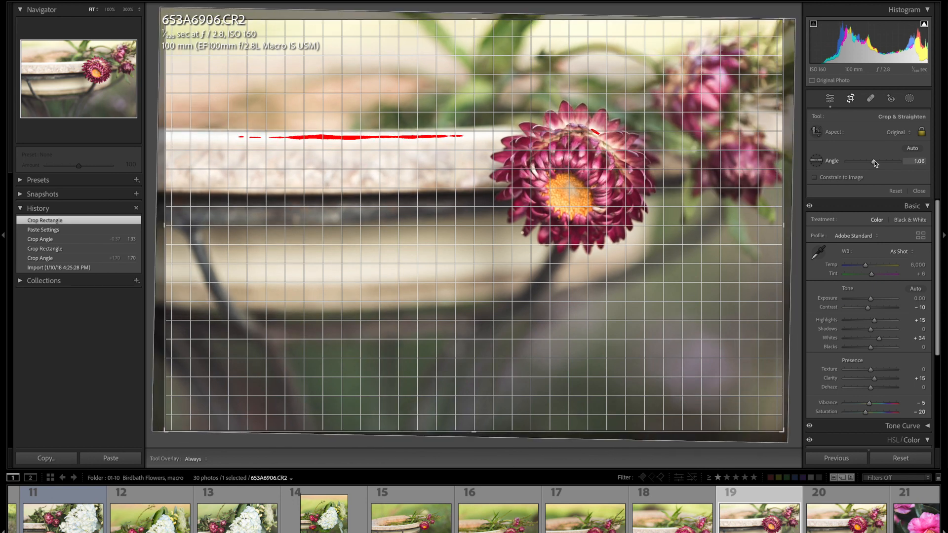
{"action": "left_click_drag", "start_coordinate": [875, 164], "coordinate": [875, 163]}
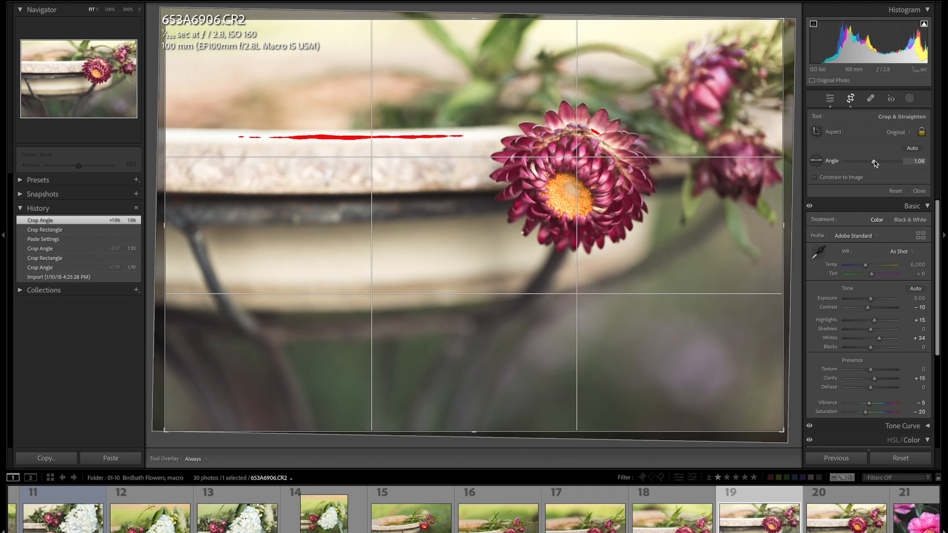
{"action": "left_click", "coordinate": [851, 100]}
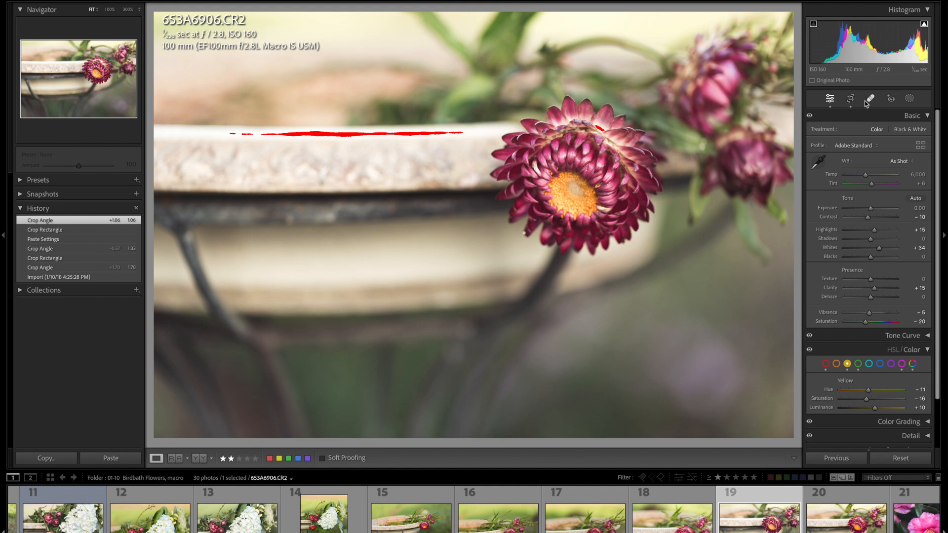
Step: Hide the highlight clipping warning, reduce Whites to +20 and lower Blacks to -46
{"action": "left_click", "coordinate": [924, 24]}
{"action": "left_click_drag", "start_coordinate": [879, 251], "coordinate": [877, 252]}
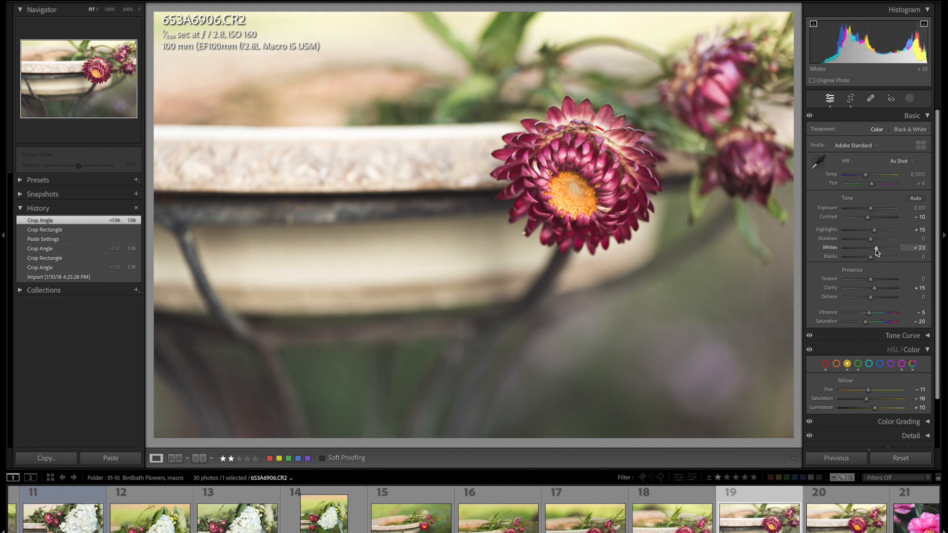
{"action": "left_click_drag", "start_coordinate": [876, 253], "coordinate": [875, 250]}
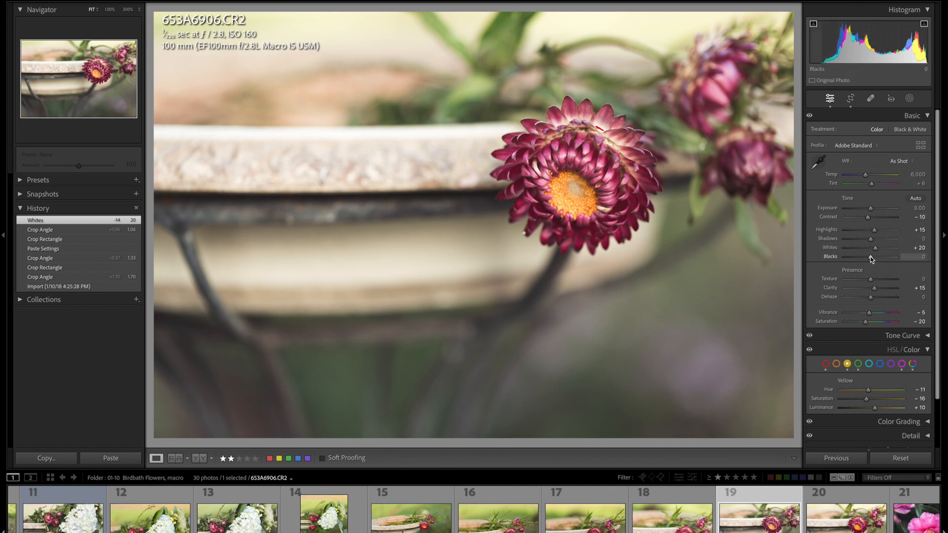
{"action": "left_click_drag", "start_coordinate": [870, 256], "coordinate": [859, 261]}
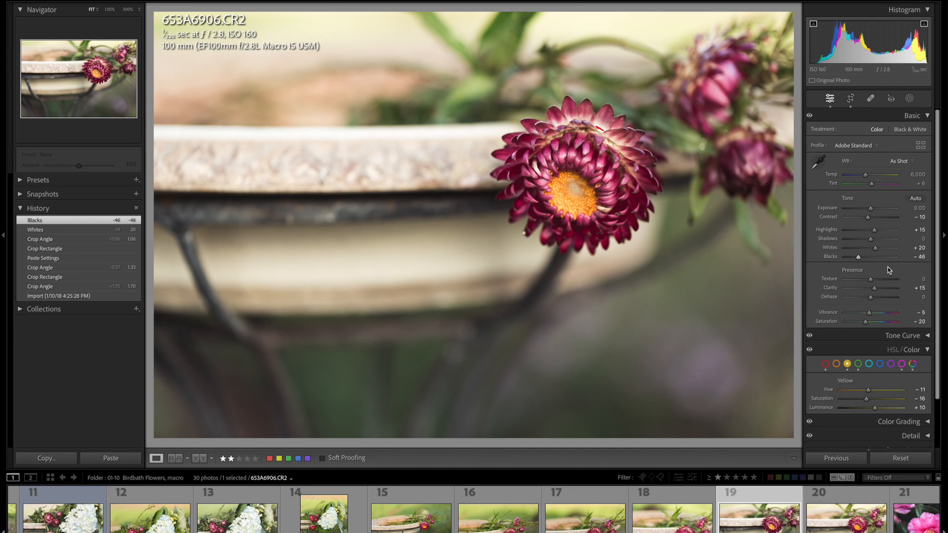
Step: Lower the tone curve's black point to an output of 0 to remove the matte look
{"action": "scroll", "coordinate": [888, 264], "scroll_direction": "down", "scroll_amount": 1}
{"action": "scroll", "coordinate": [888, 264], "scroll_direction": "down", "scroll_amount": 3}
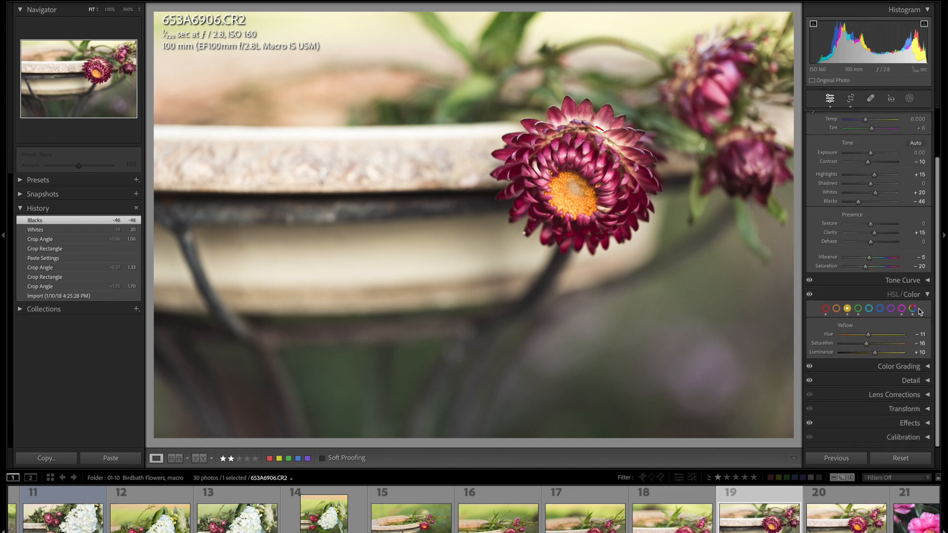
{"action": "left_click", "coordinate": [929, 281]}
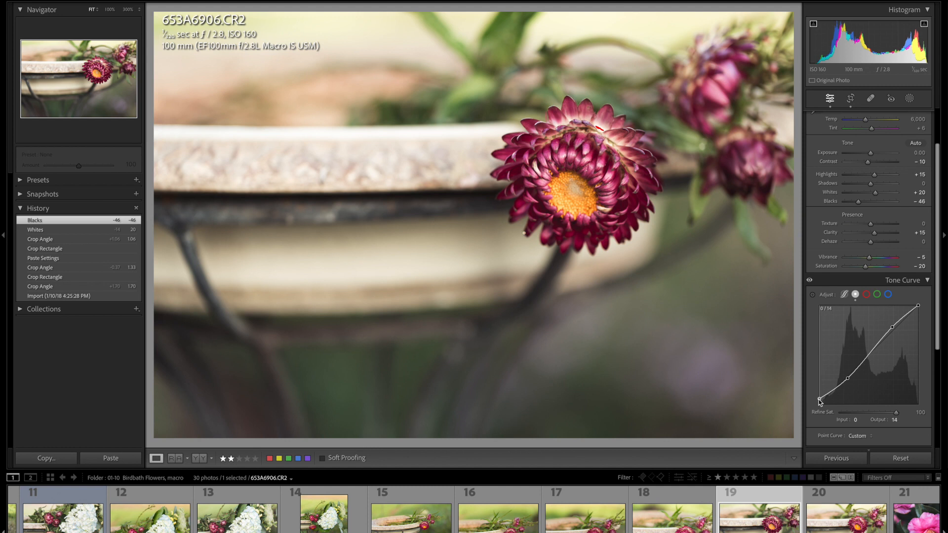
{"action": "left_click_drag", "start_coordinate": [819, 399], "coordinate": [817, 407]}
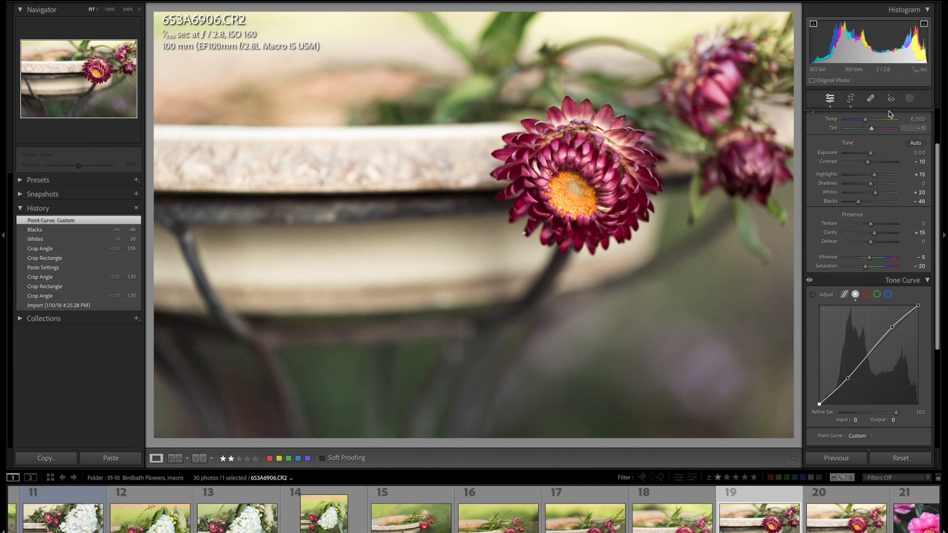
{"action": "scroll", "coordinate": [886, 175], "scroll_direction": "up", "scroll_amount": 3}
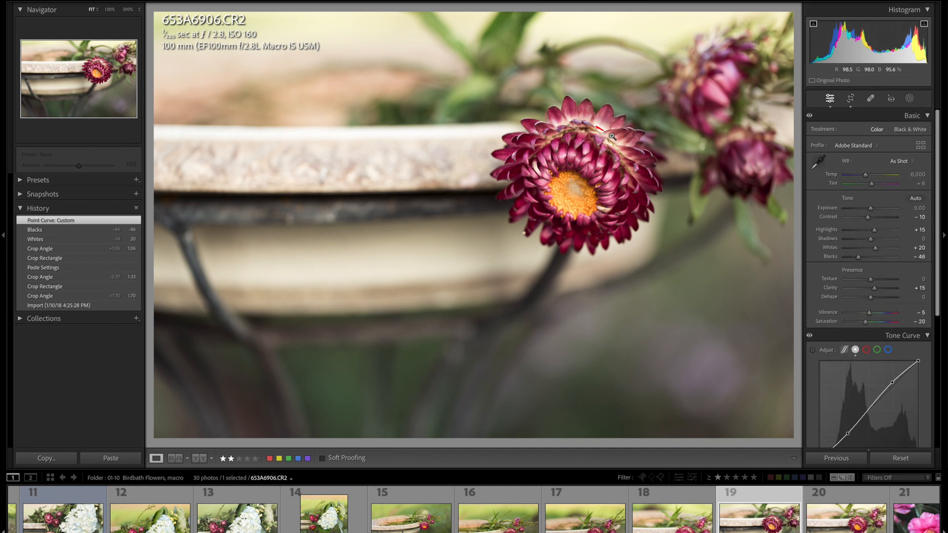
Step: Reduce the flower photo's Highlights to +10 and its Whites to +10
{"action": "left_click_drag", "start_coordinate": [876, 248], "coordinate": [875, 250]}
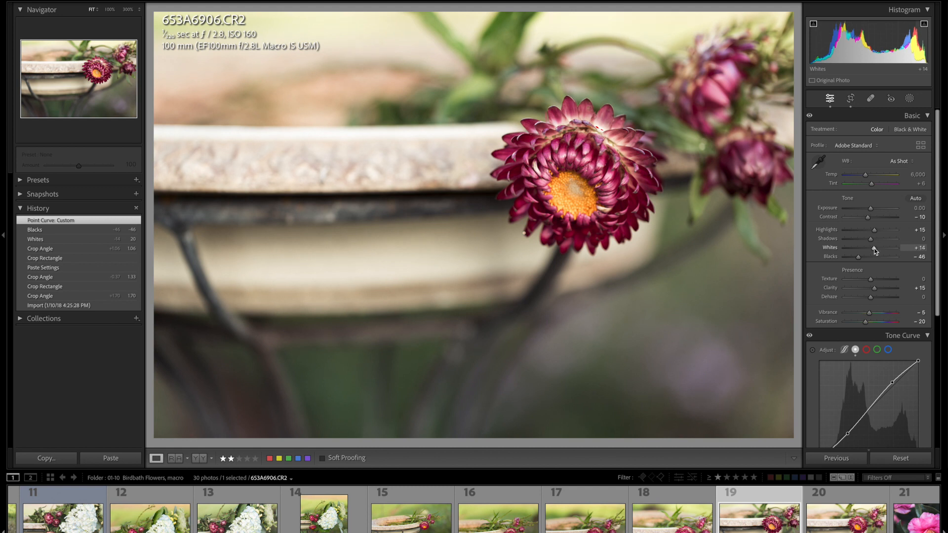
{"action": "left_click_drag", "start_coordinate": [875, 231], "coordinate": [873, 230]}
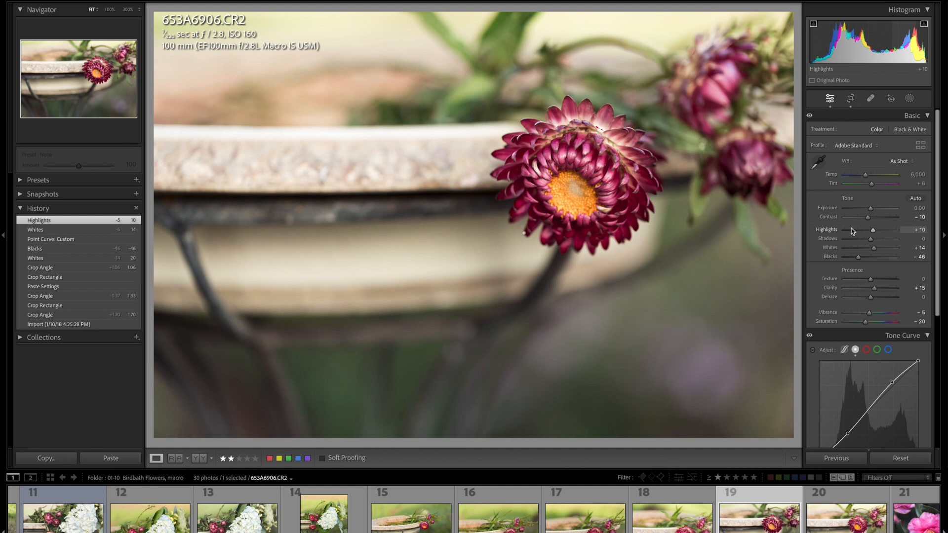
{"action": "left_click_drag", "start_coordinate": [874, 248], "coordinate": [873, 251]}
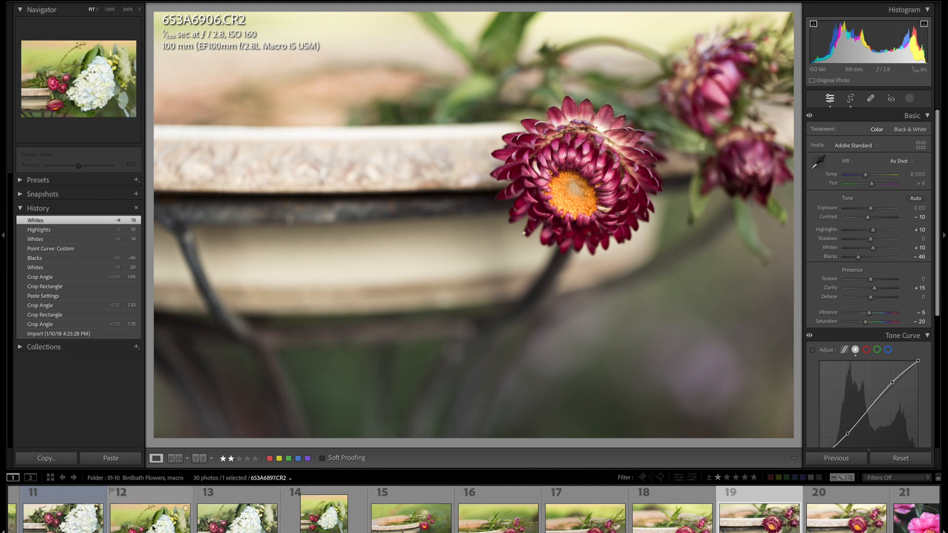
Step: Browse the folder's other birdbath flower photos while keeping the current photo open
{"action": "scroll", "coordinate": [153, 528], "scroll_direction": "up", "scroll_amount": 10}
{"action": "scroll", "coordinate": [153, 528], "scroll_direction": "up", "scroll_amount": 9}
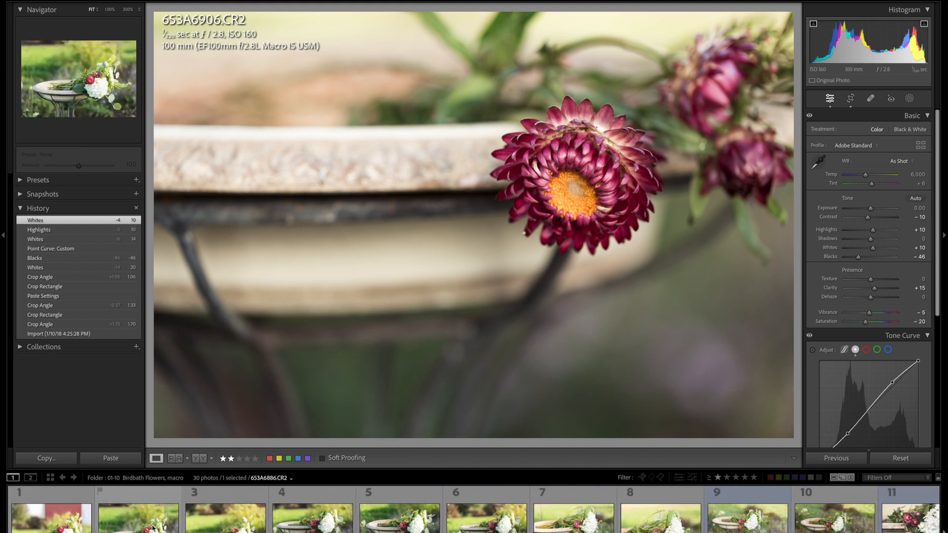
{"action": "scroll", "coordinate": [152, 527], "scroll_direction": "down", "scroll_amount": 18}
{"action": "scroll", "coordinate": [153, 528], "scroll_direction": "down", "scroll_amount": 7}
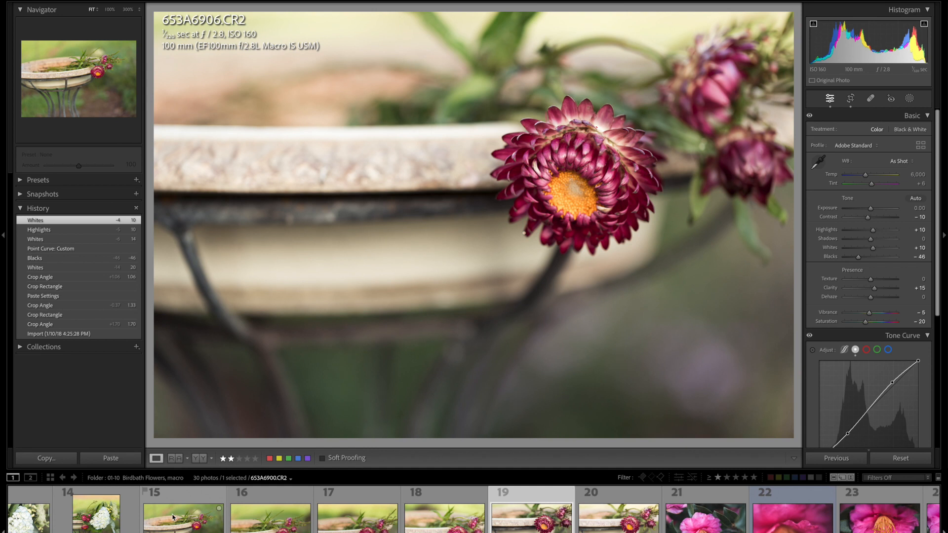
{"action": "scroll", "coordinate": [352, 511], "scroll_direction": "up", "scroll_amount": 7}
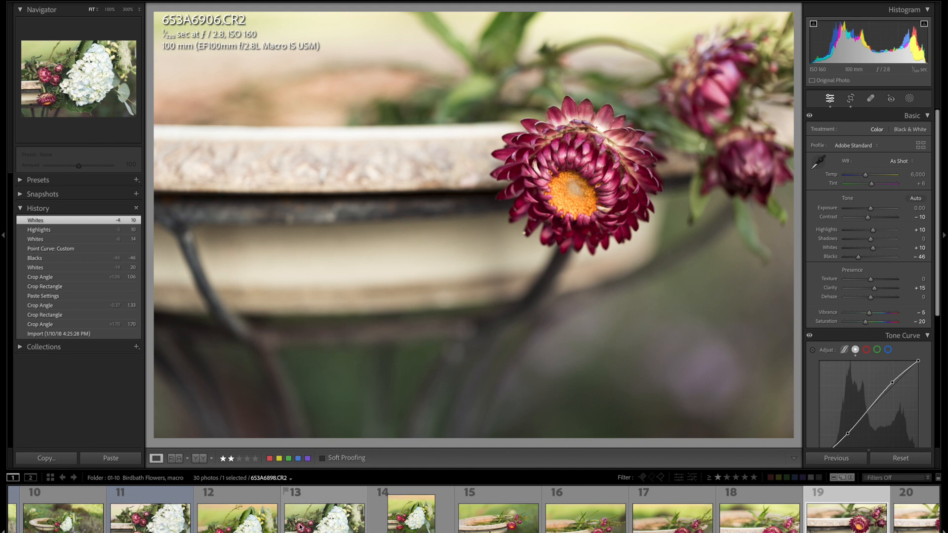
{"action": "scroll", "coordinate": [282, 528], "scroll_direction": "up", "scroll_amount": 3}
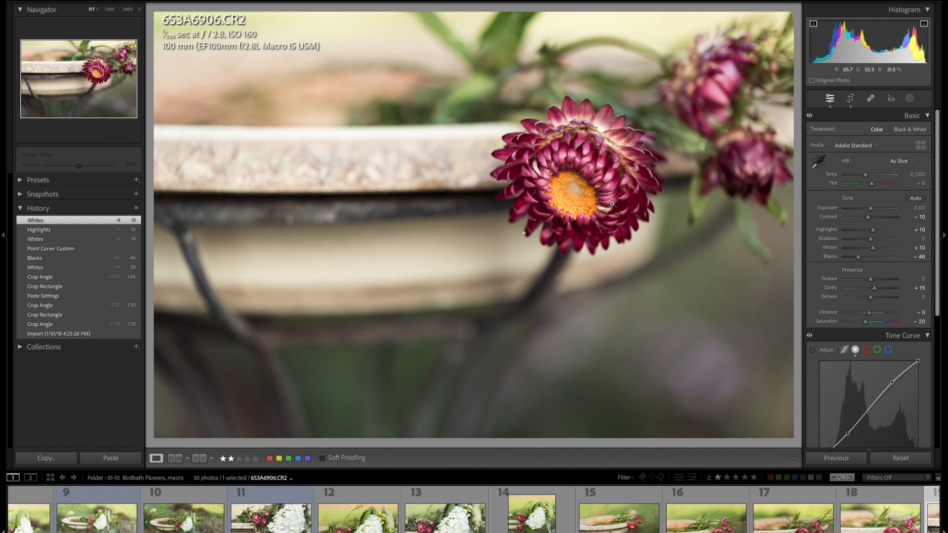
Step: Collapse the Tone Curve settings to bring the HSL color adjustments into view
{"action": "left_click", "coordinate": [928, 336]}
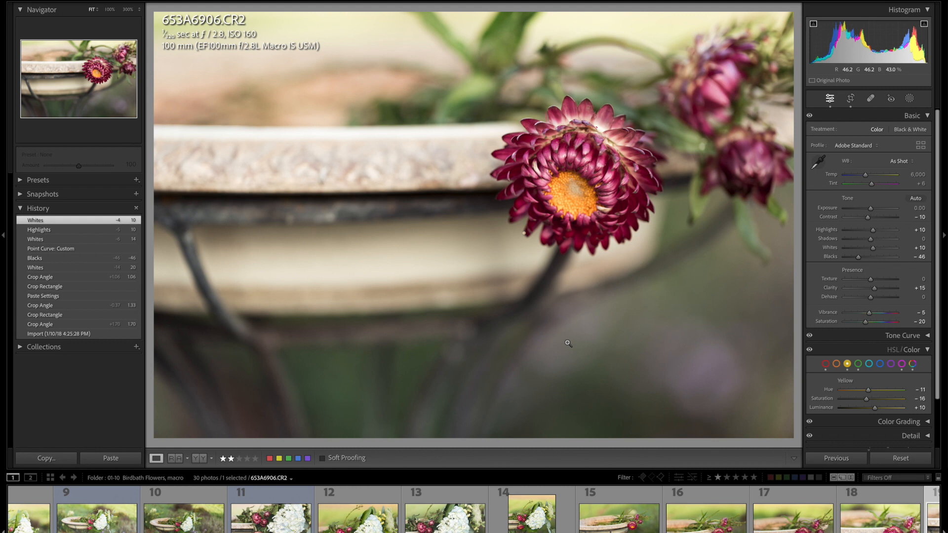
{"action": "key", "text": "alt"}
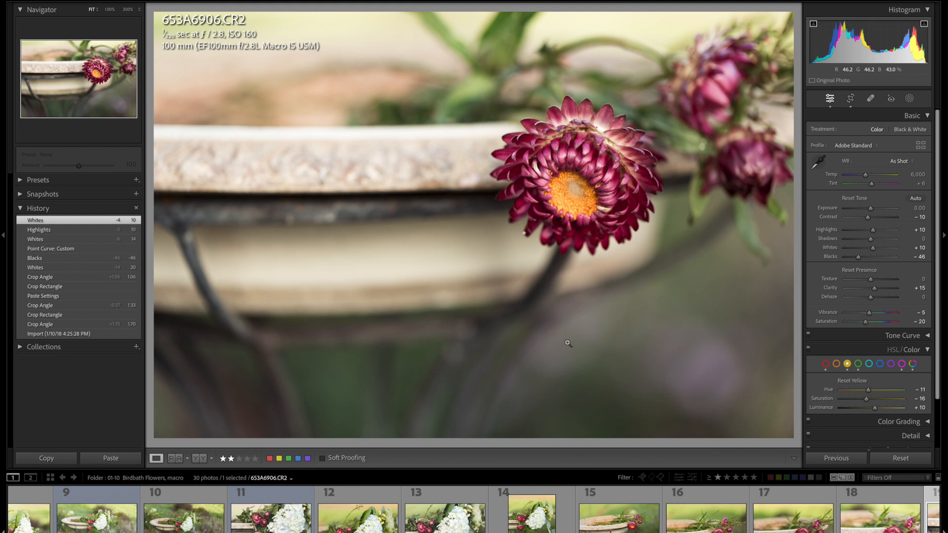